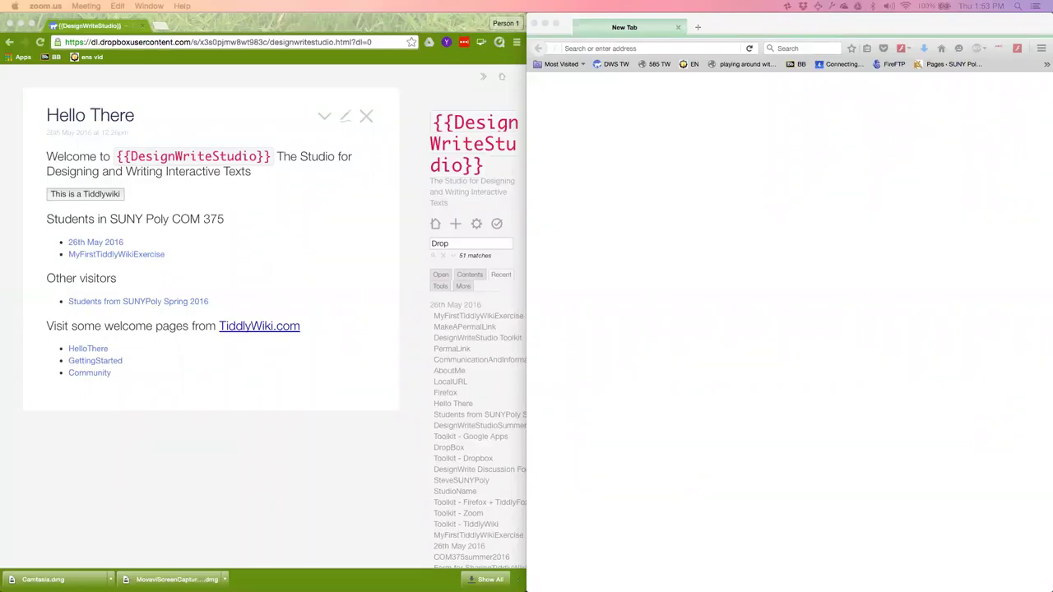
Open MyFirstTiddlyWikiExercise, close Hello There, and open the DesignWriteStudio Toolkit tiddler.
left_click(147, 256)
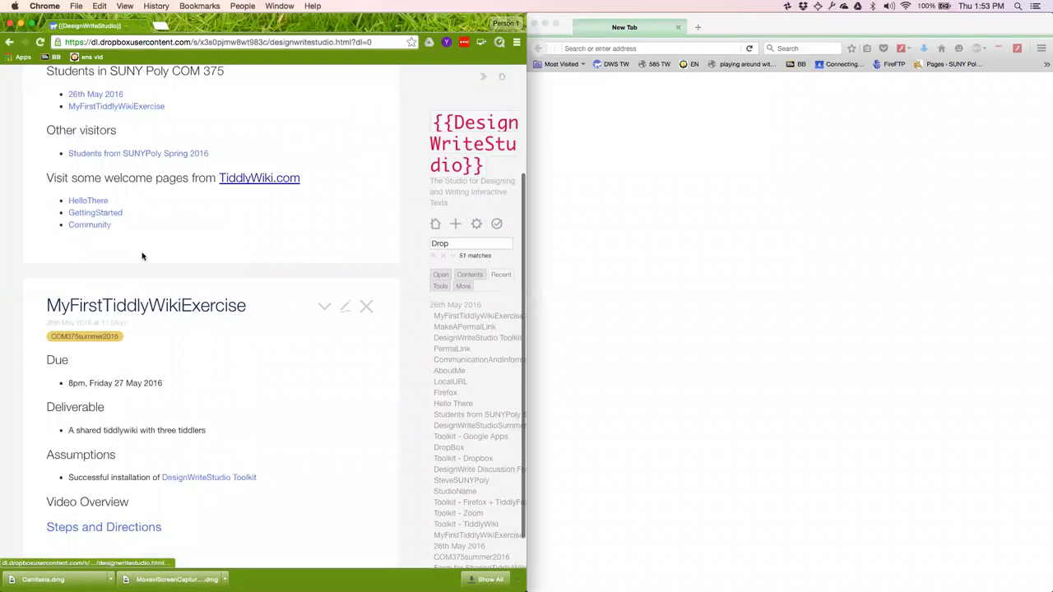
scroll(370, 230, "up", 3)
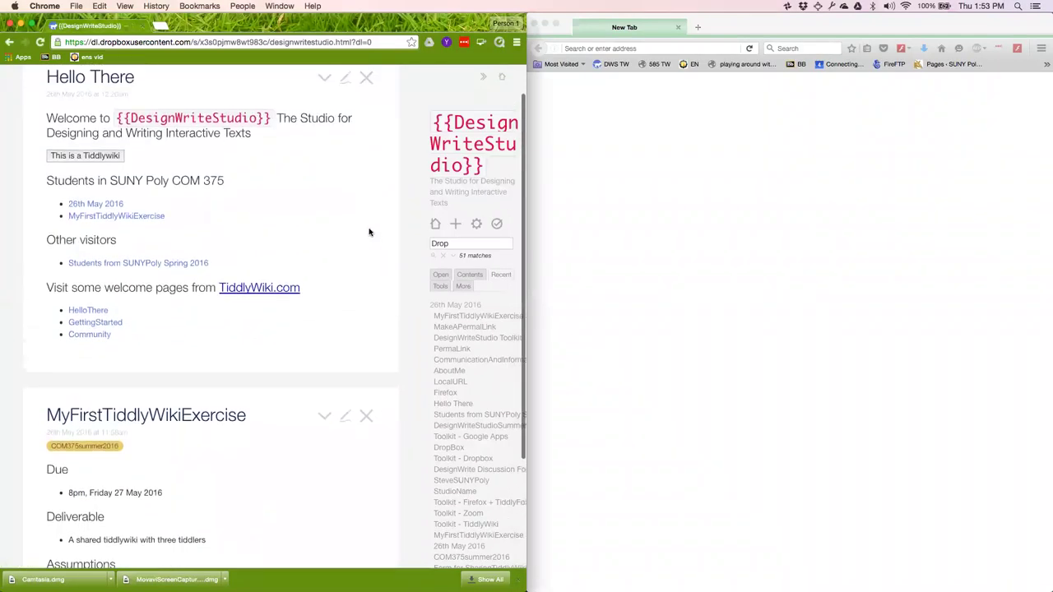
left_click(366, 88)
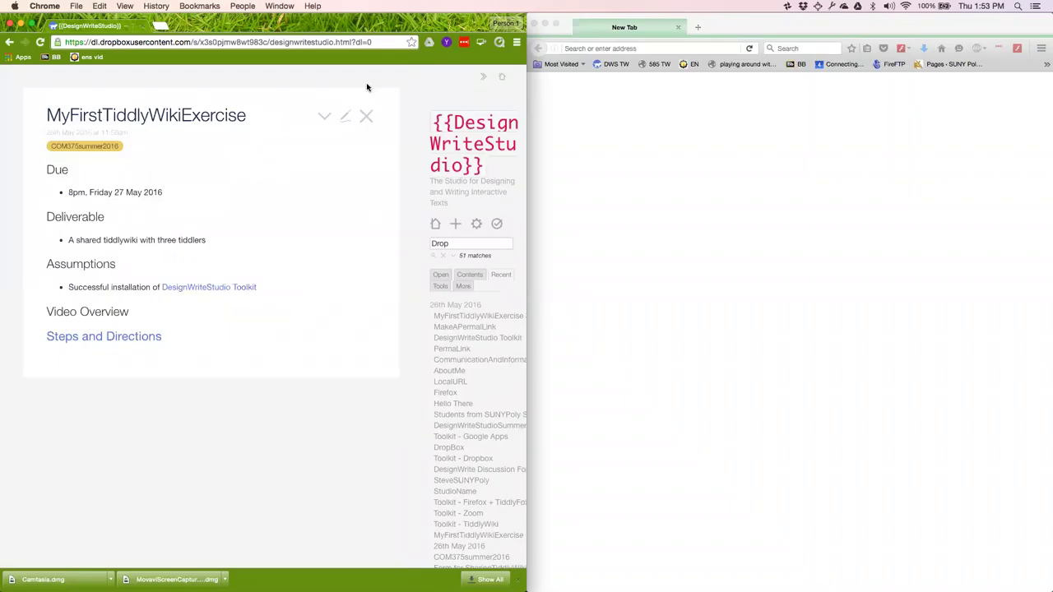
left_click(223, 288)
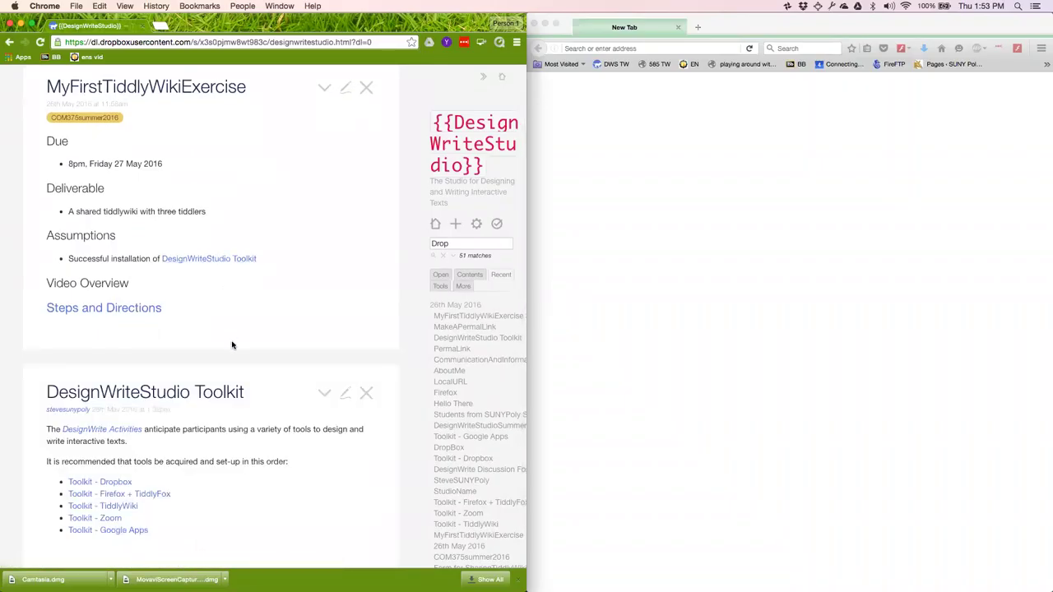
scroll(232, 345, "down", 2)
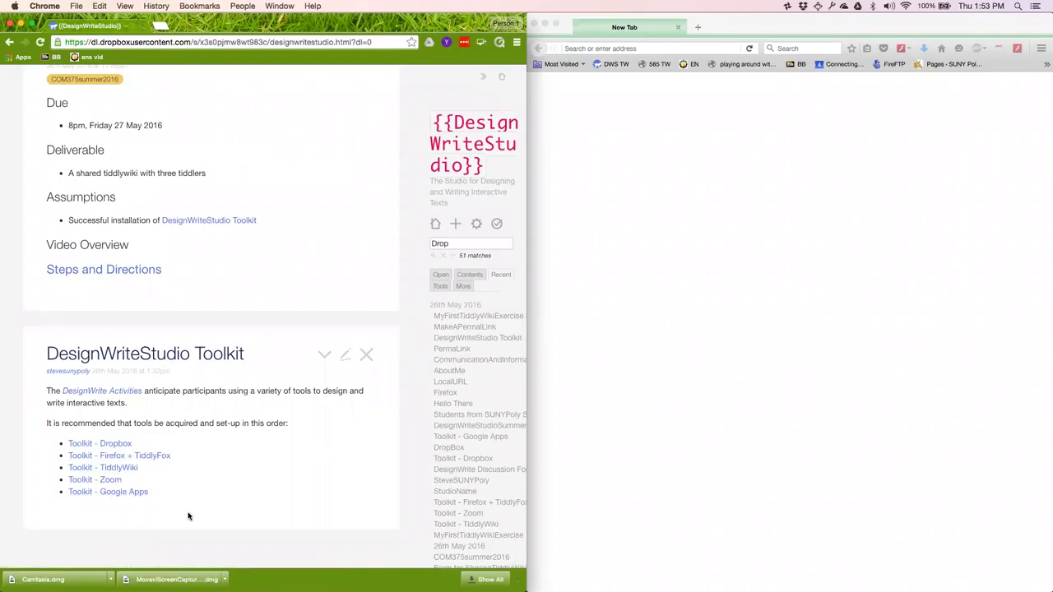
scroll(188, 516, "up", 2)
left_click(139, 338)
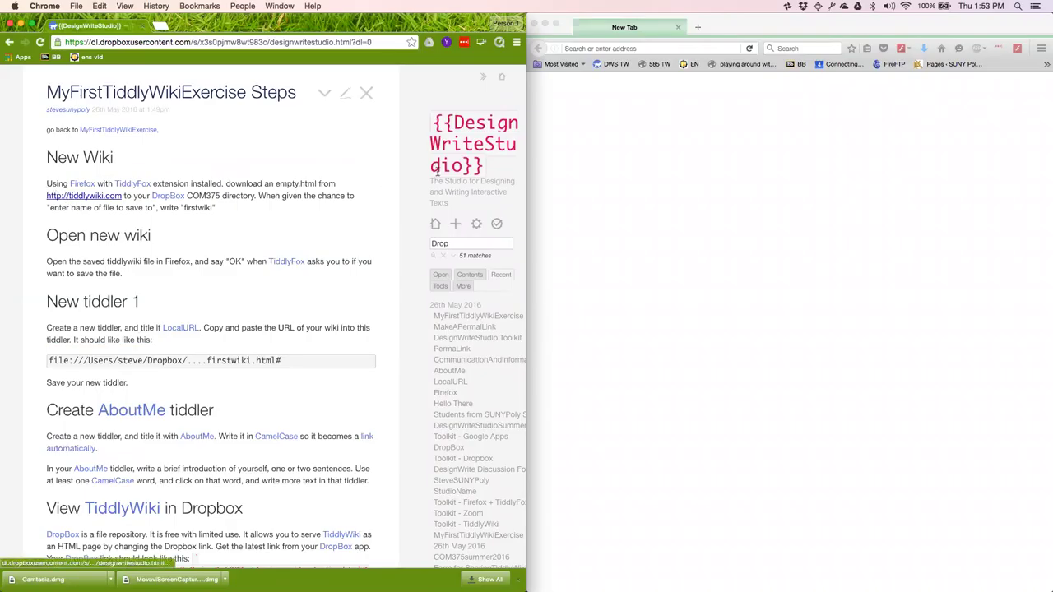
left_click(617, 45)
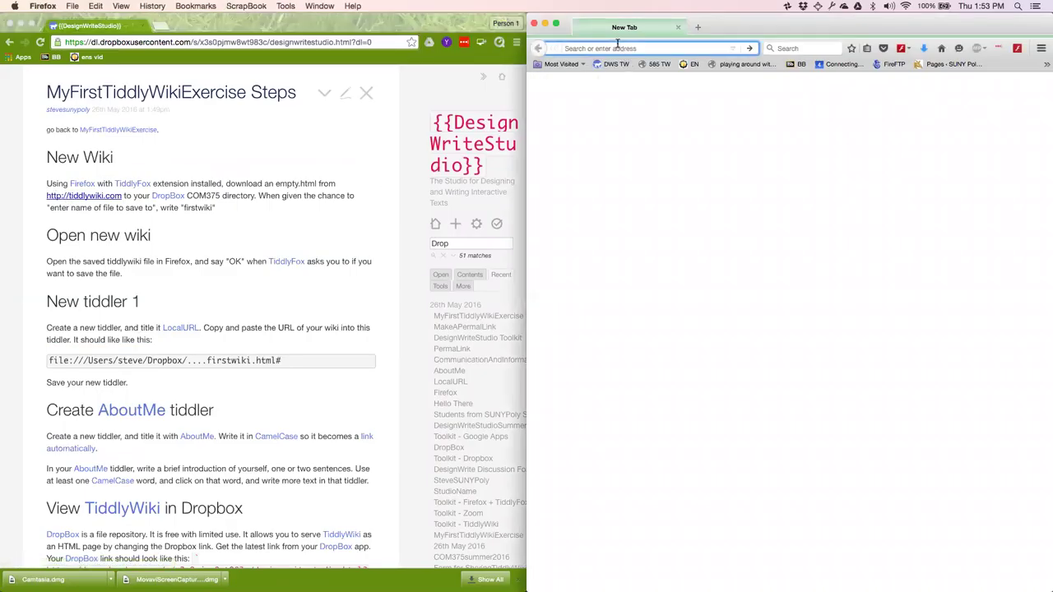
type("htt")
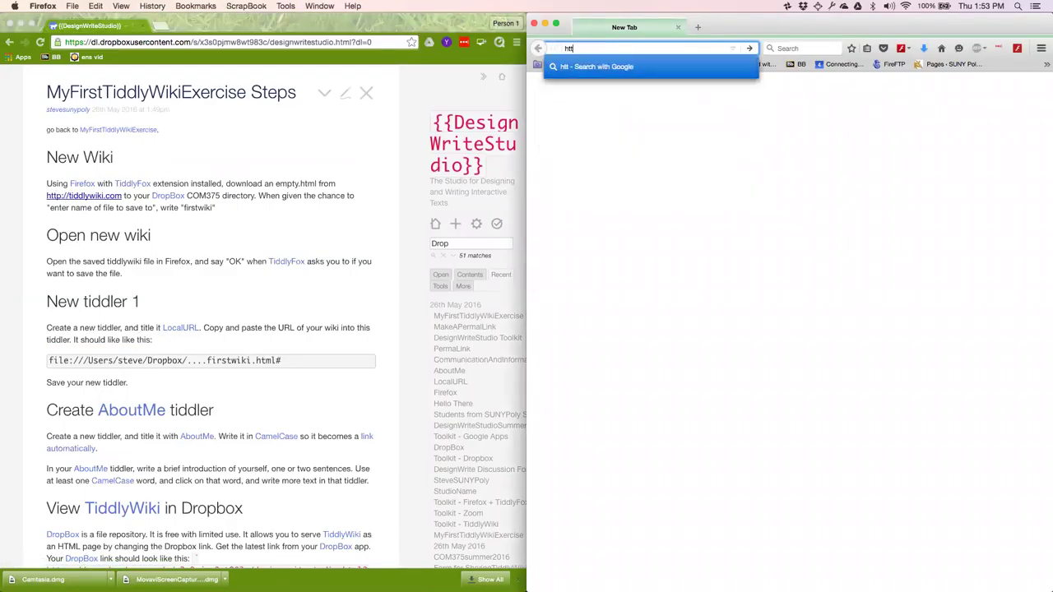
type("p://tiddlywiki.com")
key("Return")
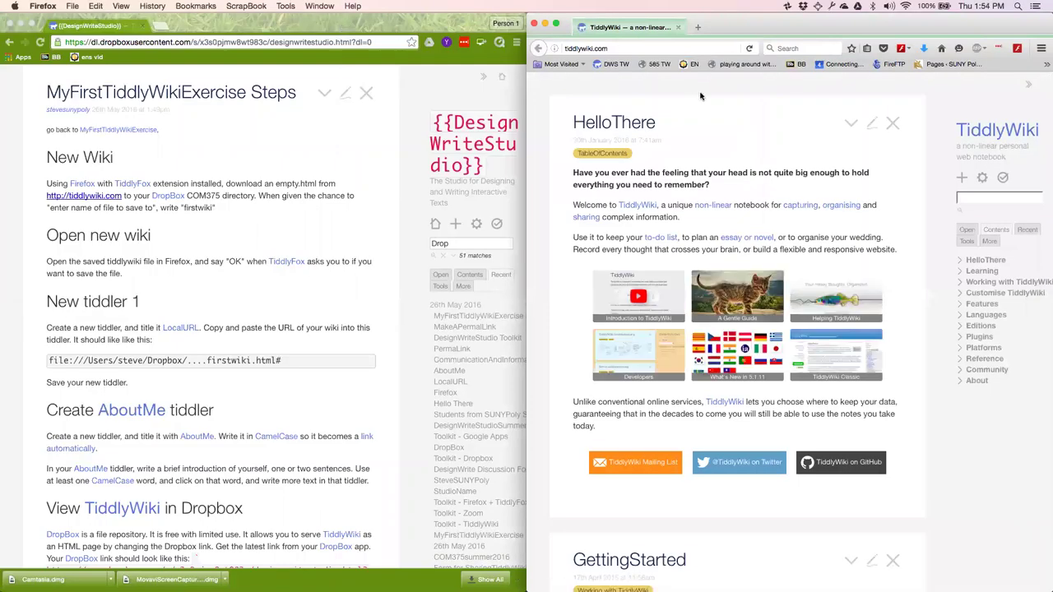
scroll(700, 97, "down", 10)
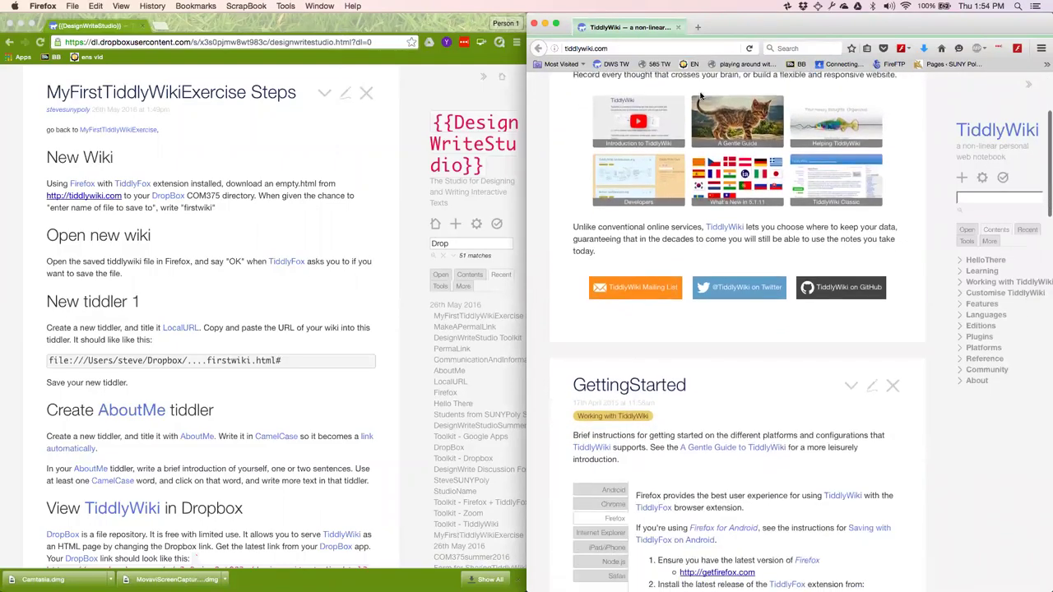
scroll(700, 97, "down", 2)
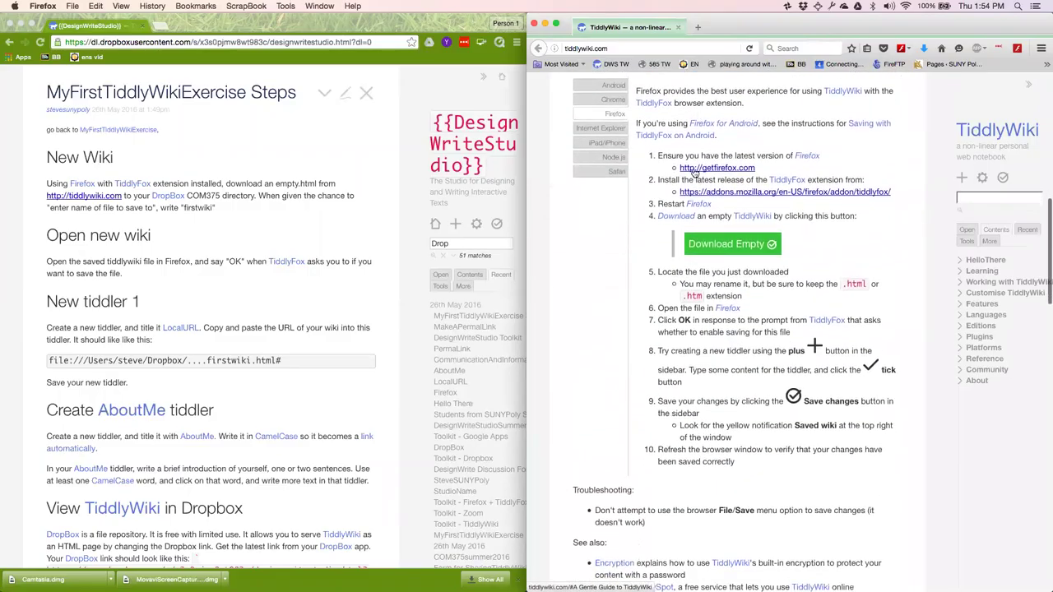
Download empty.html and create a new com375 folder inside Dropbox for it.
left_click(728, 250)
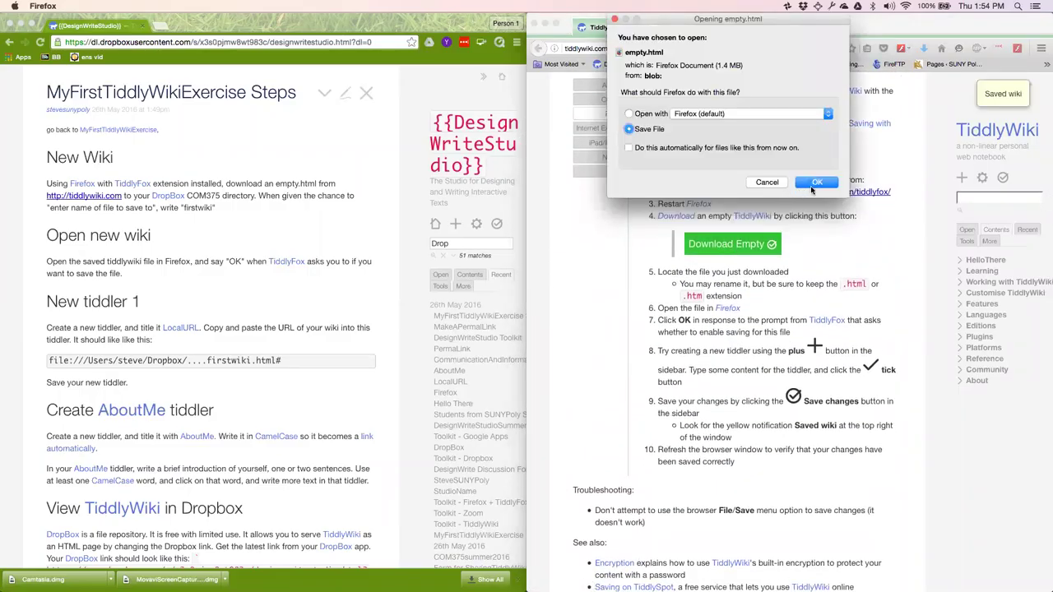
left_click(815, 183)
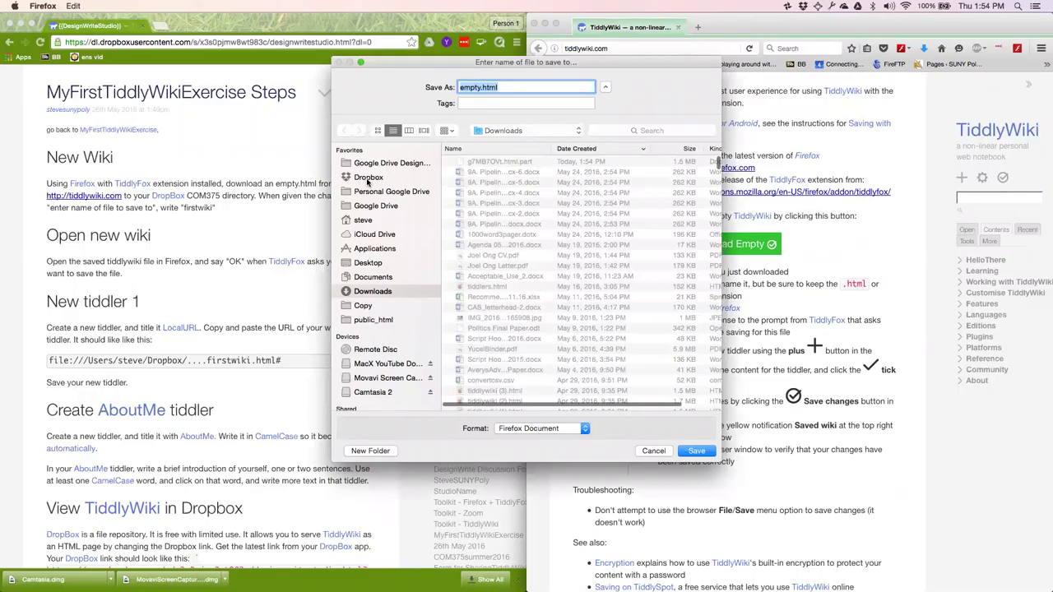
left_click(368, 179)
left_click(372, 451)
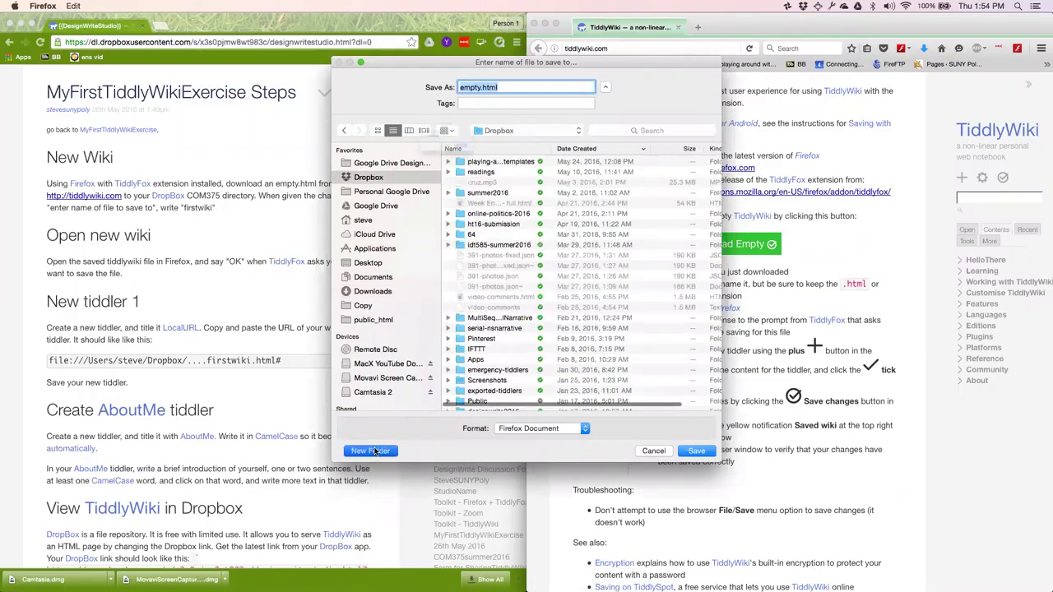
type("com3")
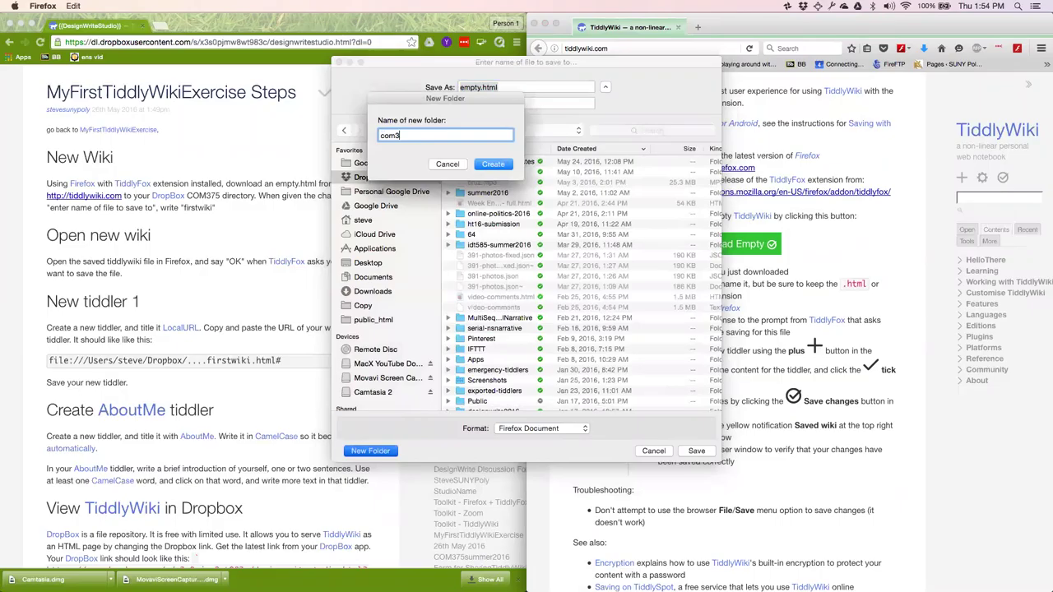
type("75")
left_click(492, 166)
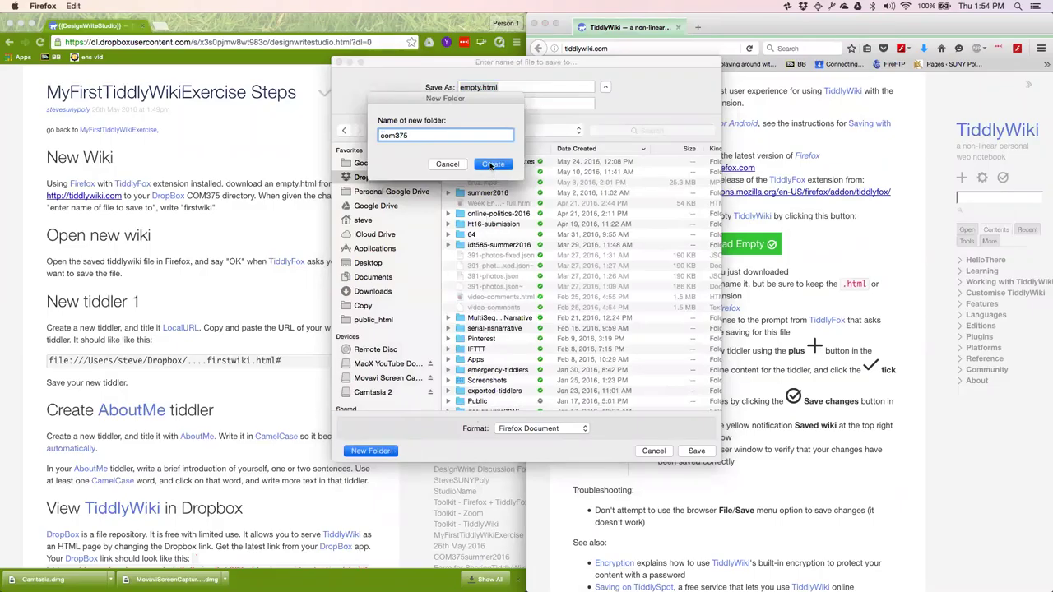
Name the download firstwiki.html and save it into com375.
double_click(466, 87)
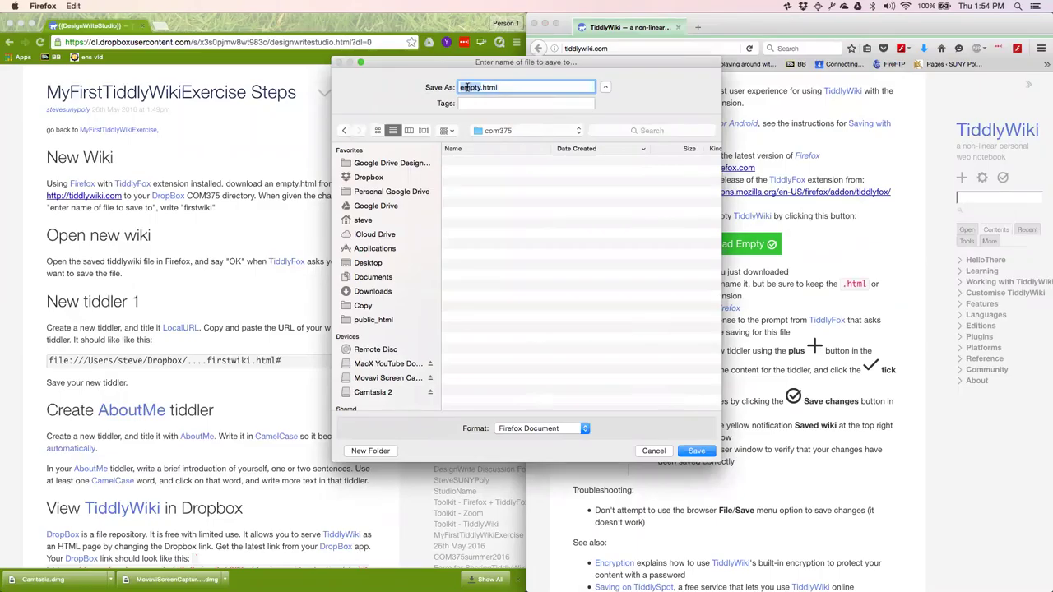
type("firstwiki")
left_click(693, 451)
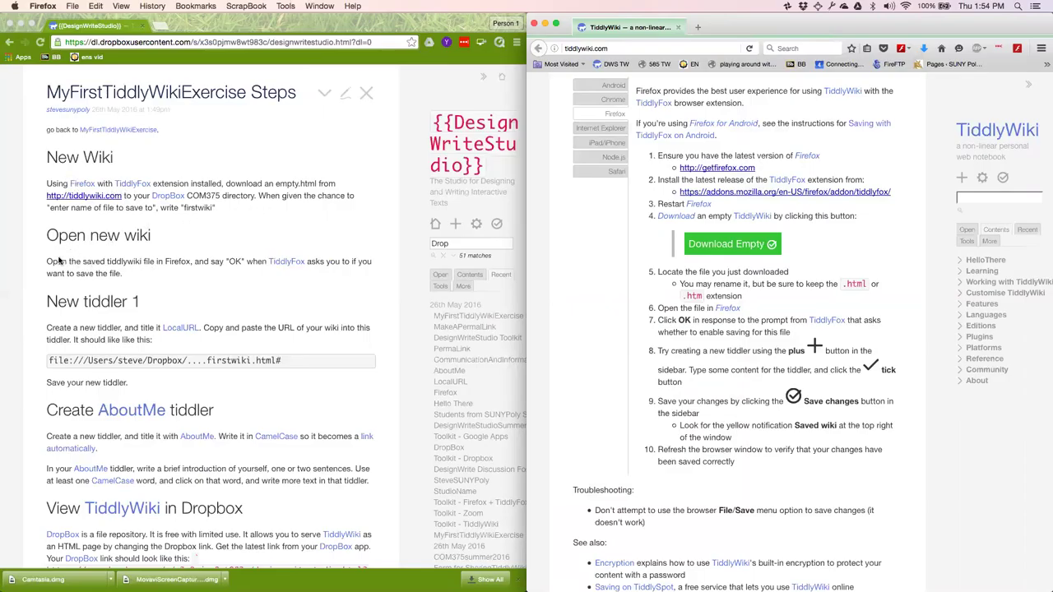
Open firstwiki.html from Dropbox/com375 in Firefox using File > Open File.
left_click(628, 47)
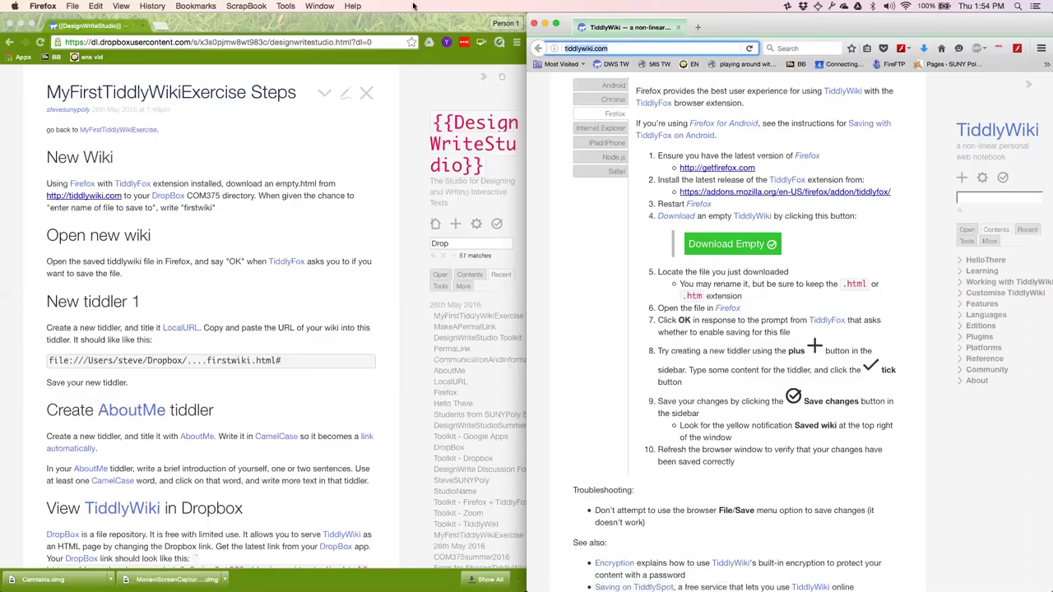
left_click(73, 6)
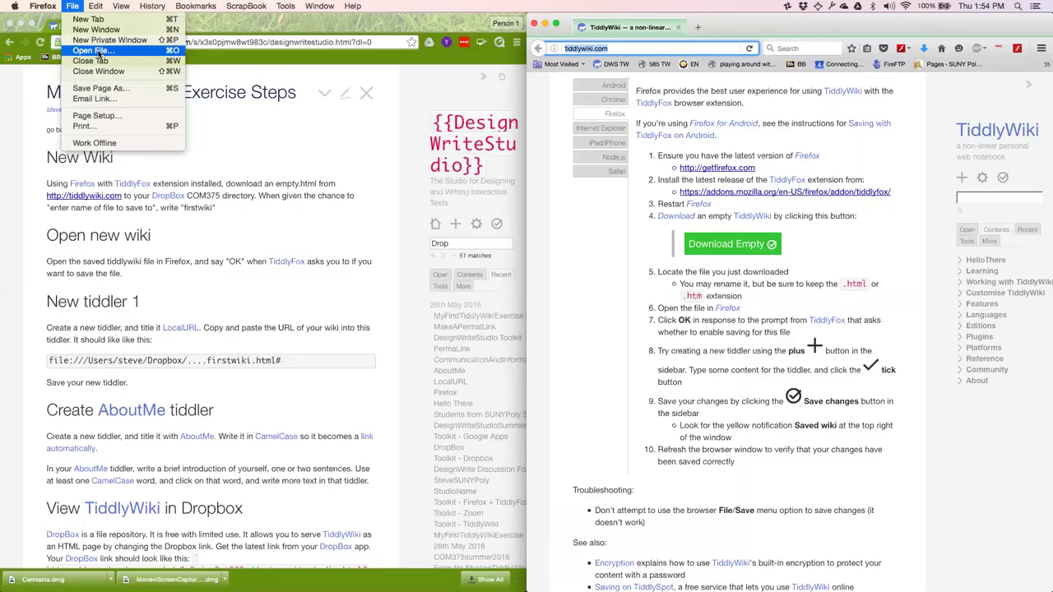
left_click(95, 50)
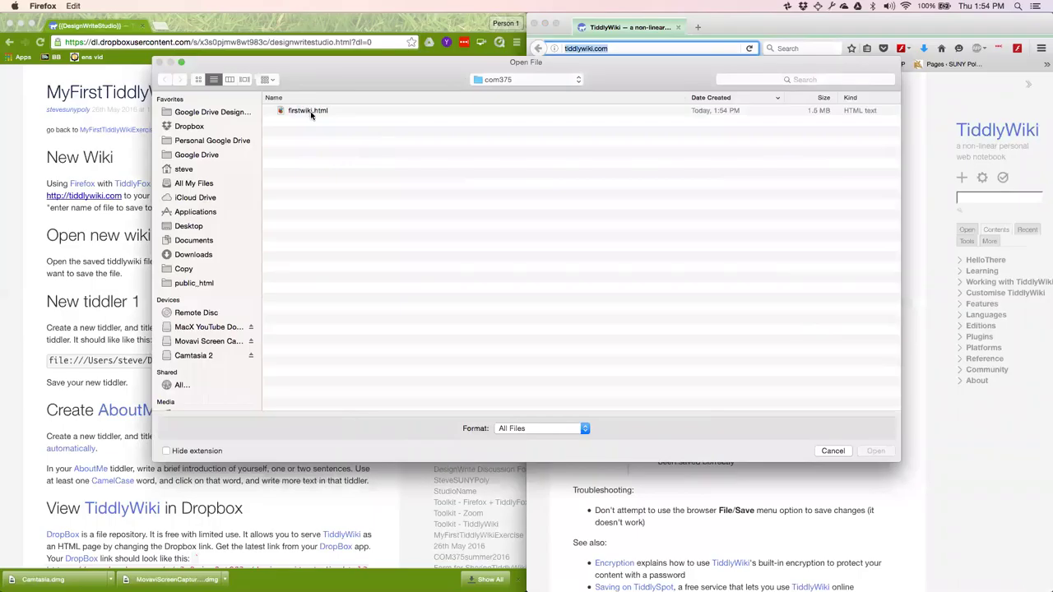
left_click(311, 114)
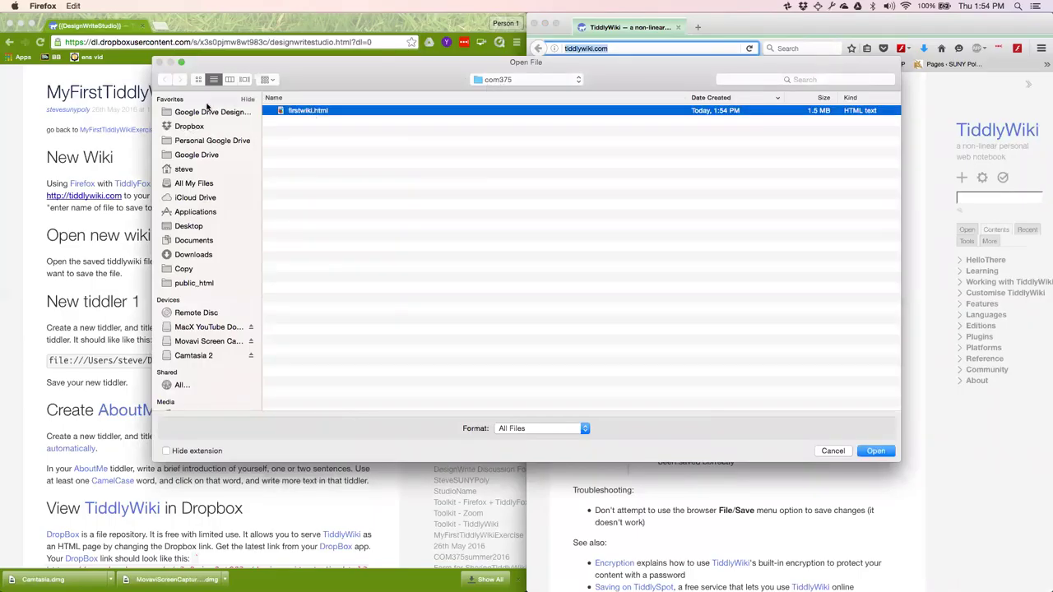
left_click(189, 126)
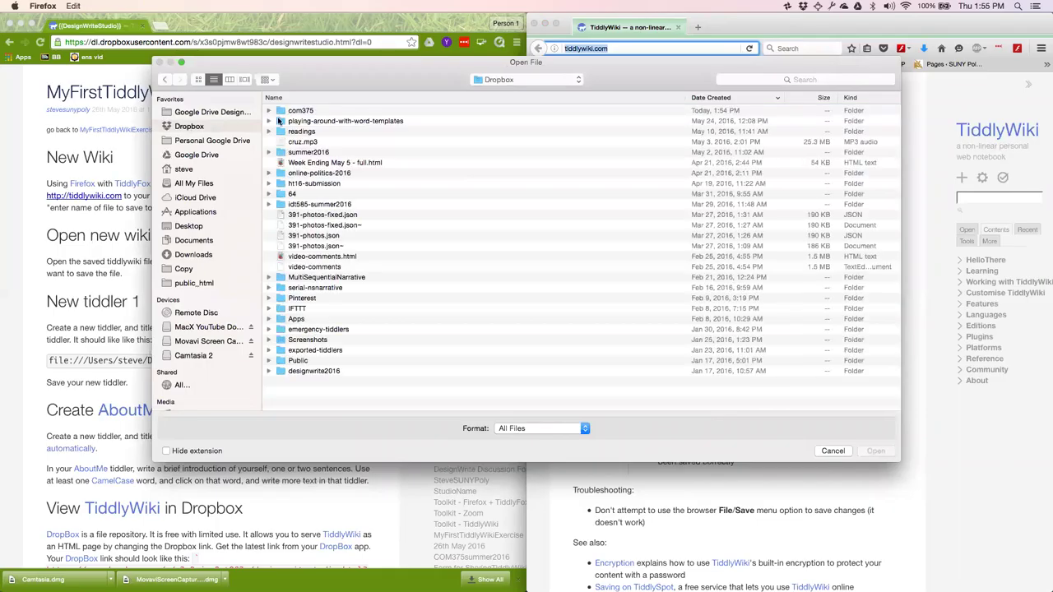
double_click(310, 111)
double_click(311, 111)
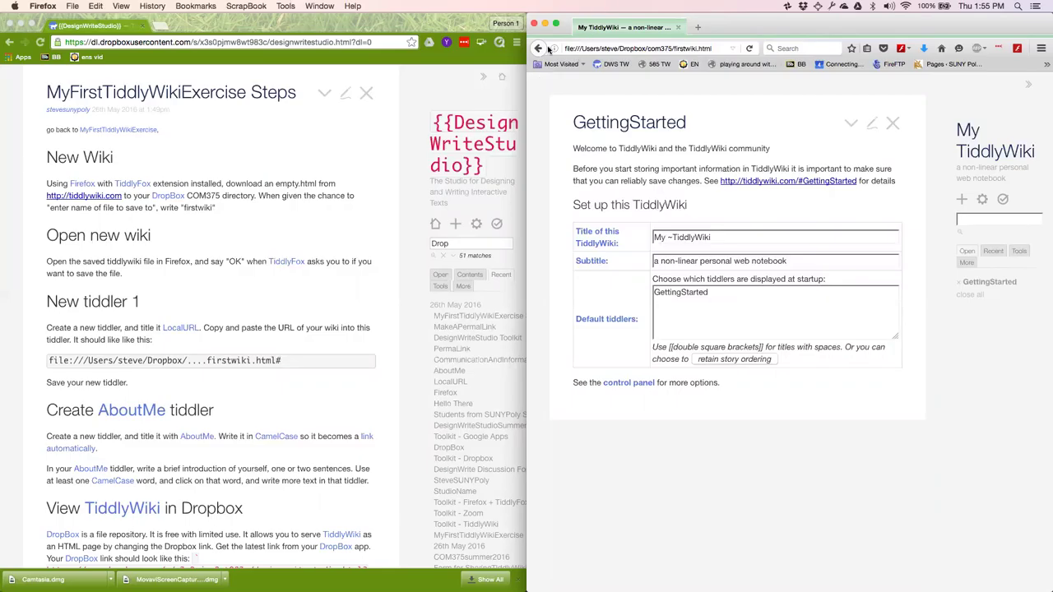
Download another empty wiki and save it as firstwiki2.html in com375.
left_click(538, 48)
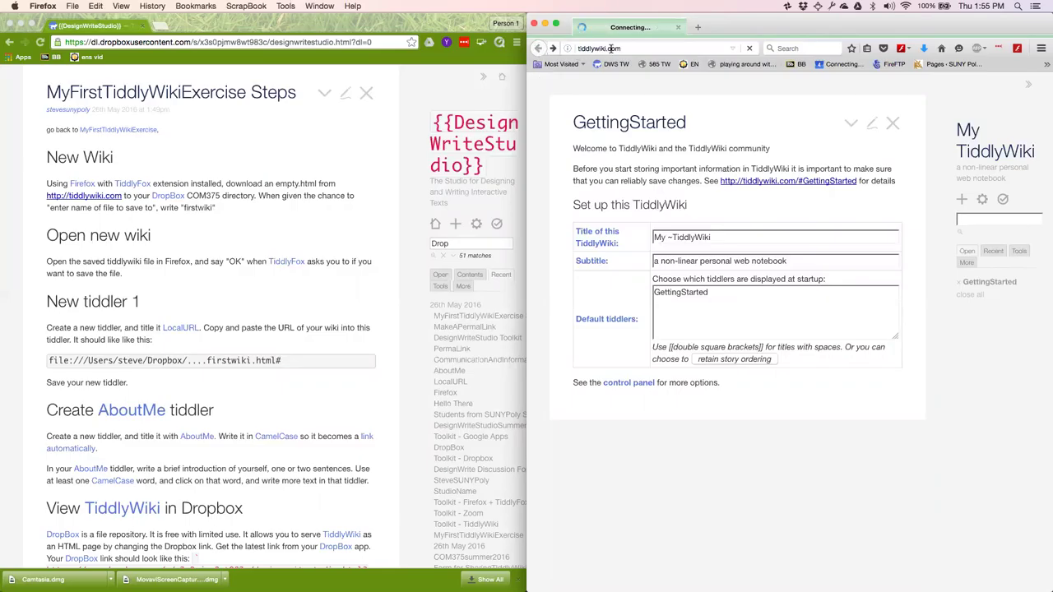
scroll(670, 392, "down", 10)
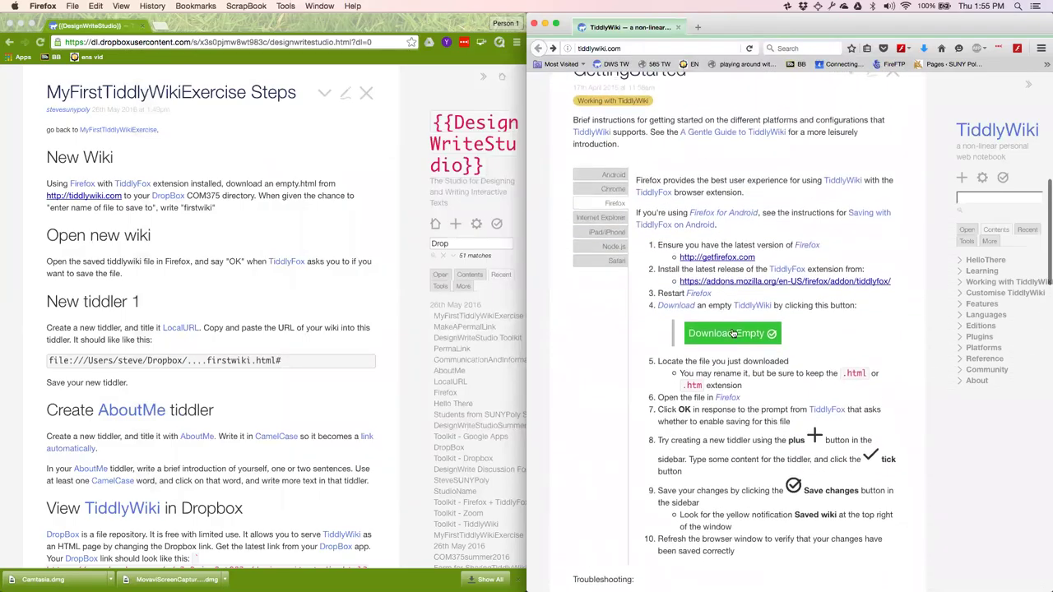
left_click(733, 333)
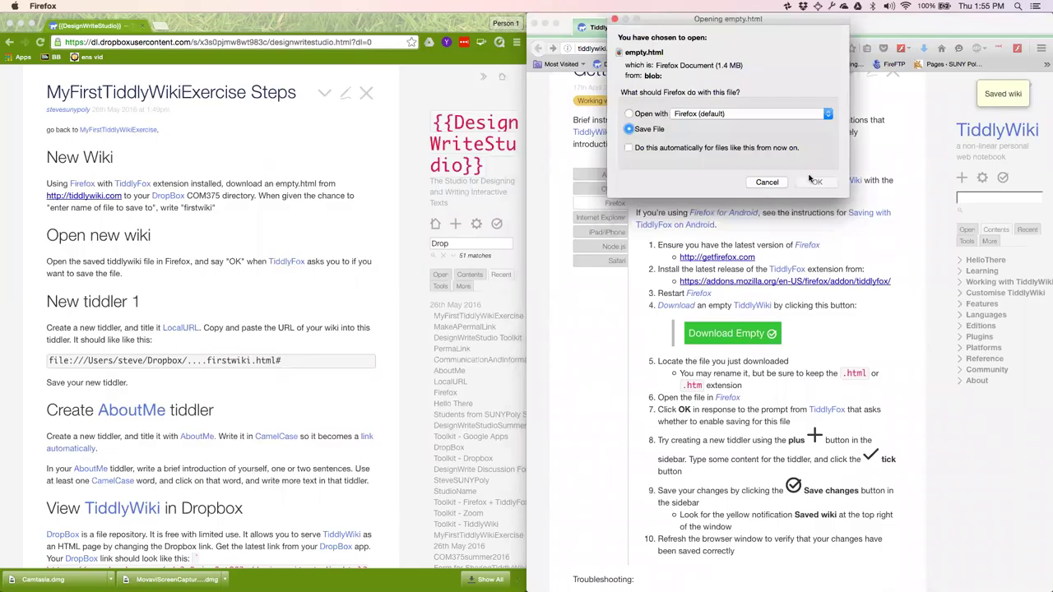
left_click(817, 182)
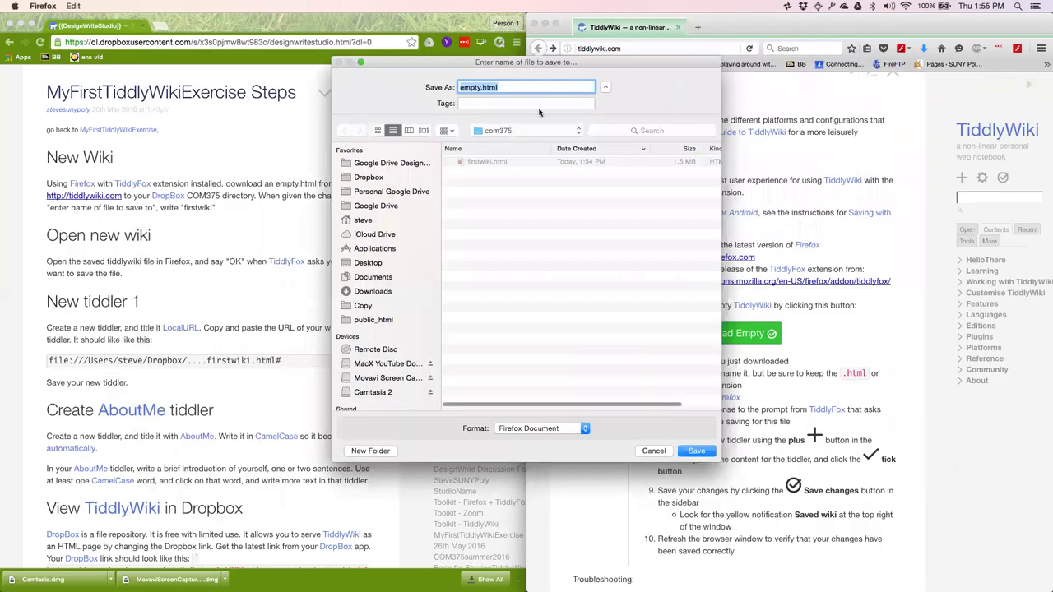
double_click(466, 88)
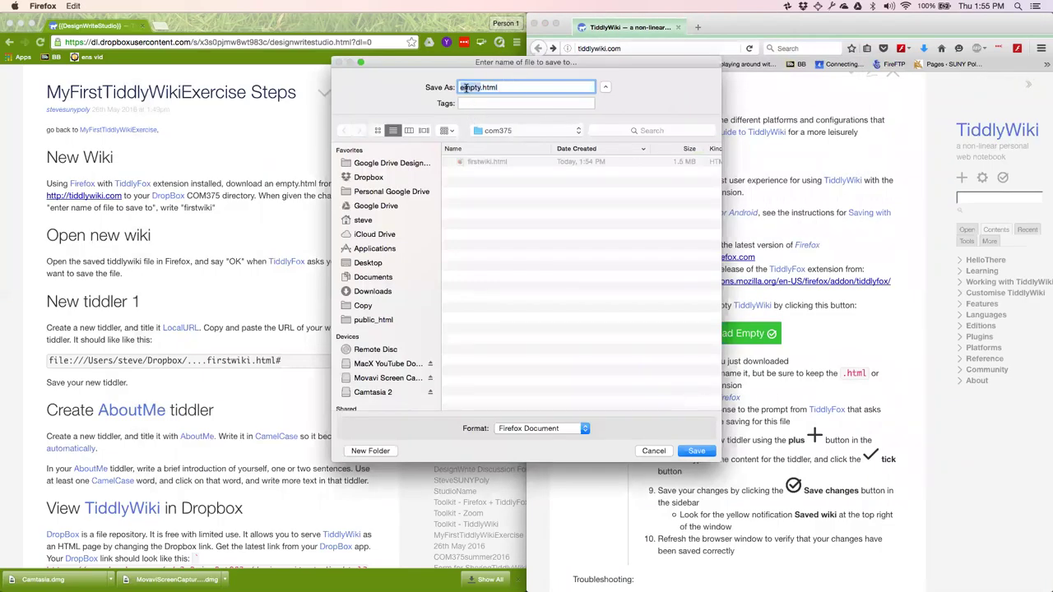
type("firstwiki2")
left_click(695, 451)
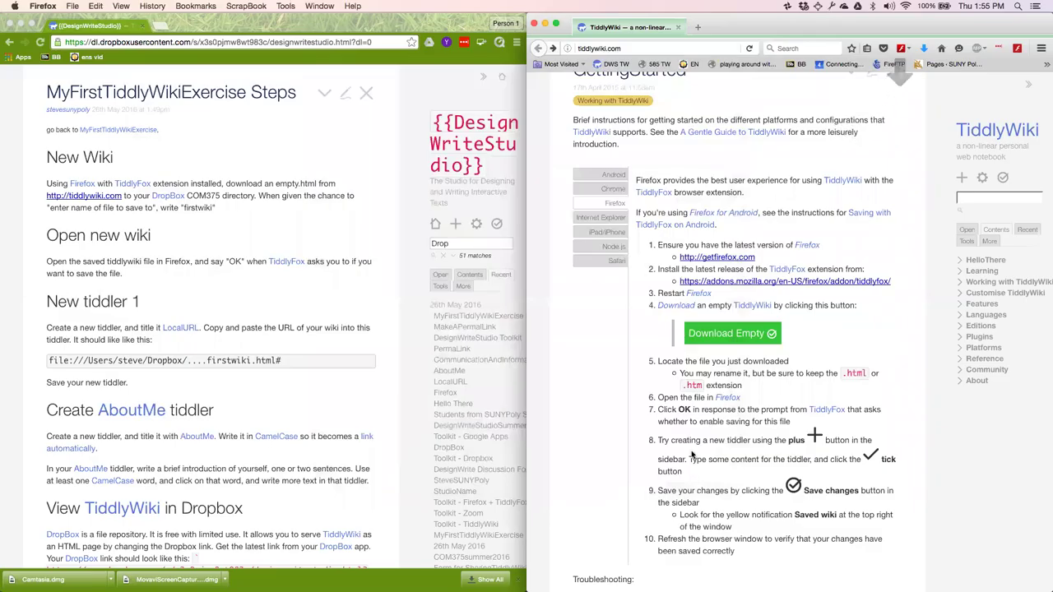
Open firstwiki2.html in Firefox and allow TiddlyFox to save changes.
left_click(72, 5)
left_click(92, 50)
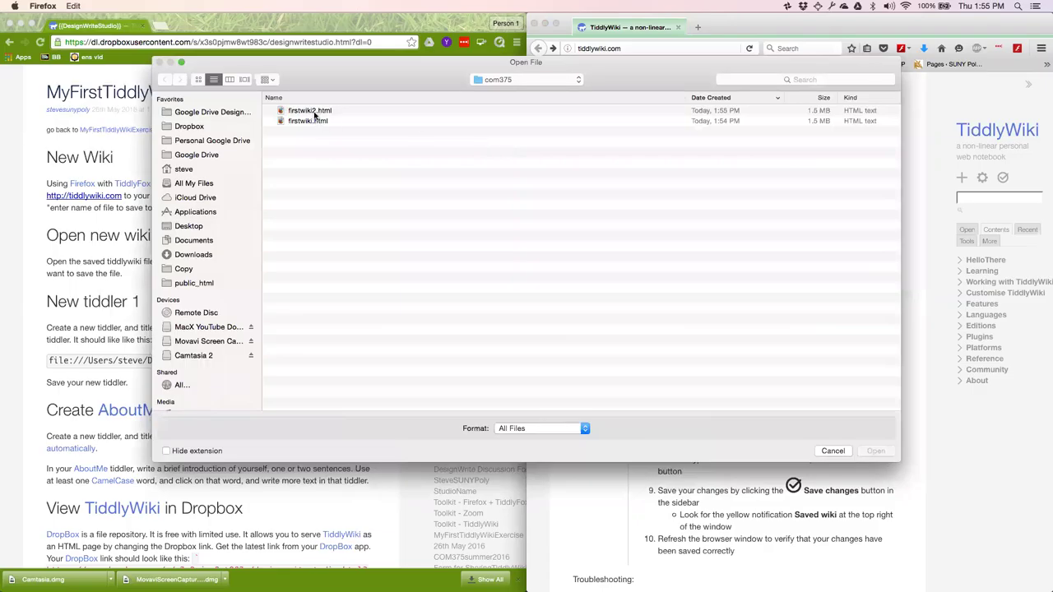
double_click(314, 113)
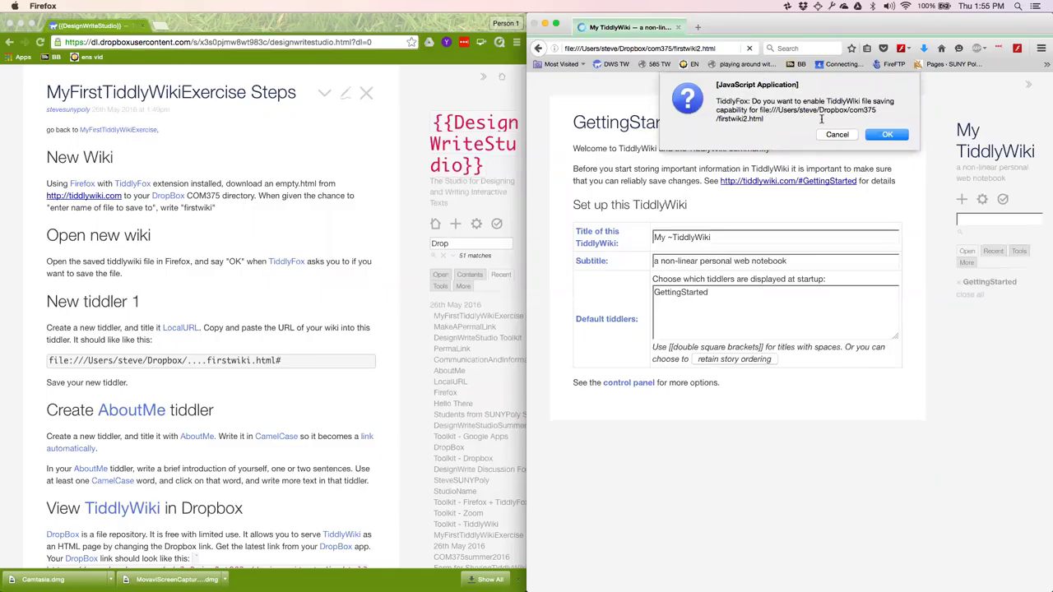
left_click(894, 140)
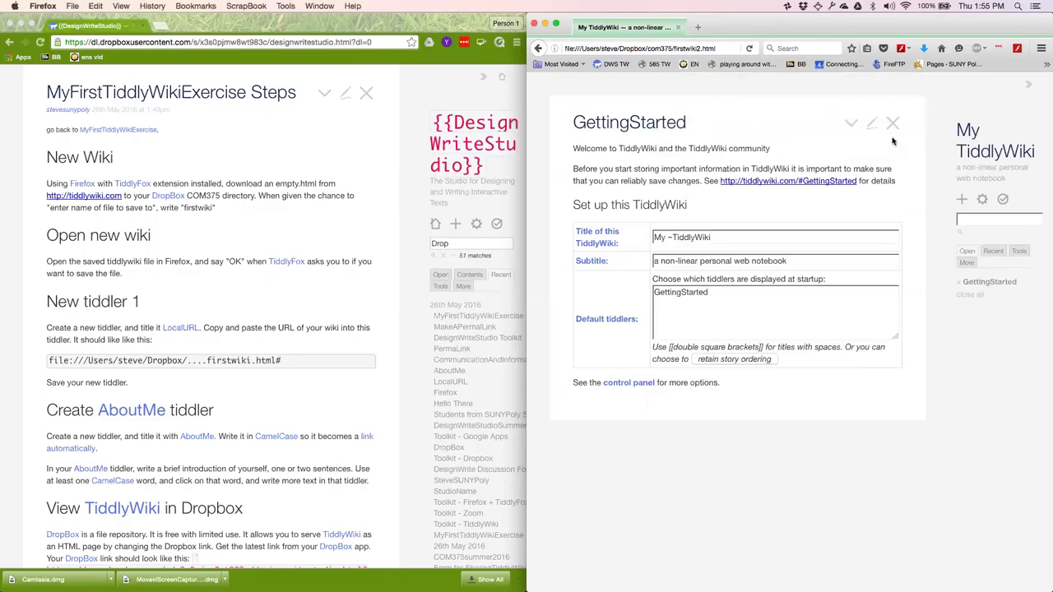
Retitle the wiki 'my first wiki', save, and reload to confirm the title stays.
left_click(777, 238)
key("alt+shift+Left")
key("alt+shift+Left")
type("my first wiki")
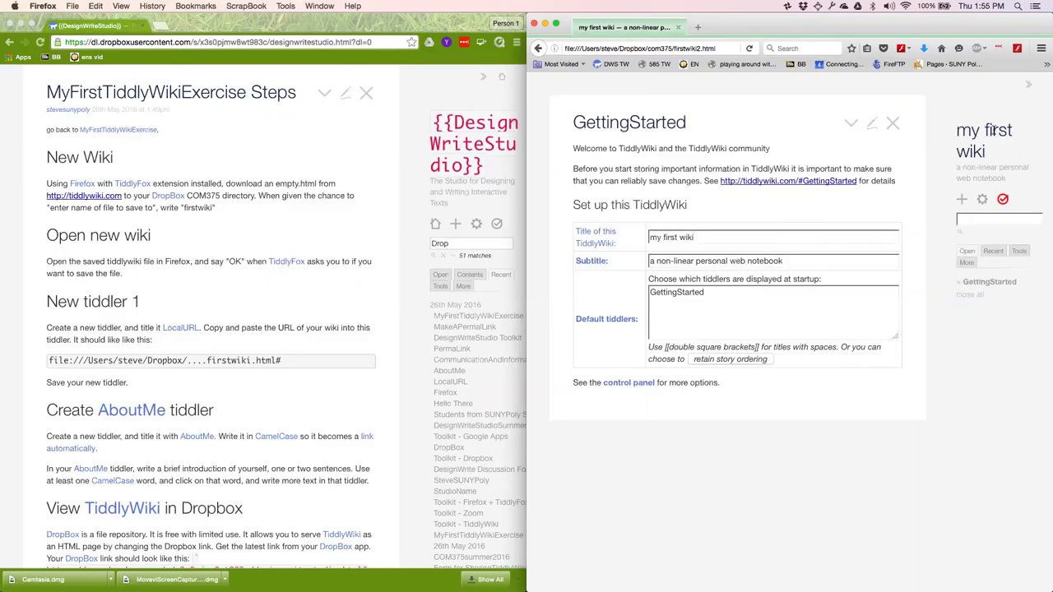
left_click(1003, 200)
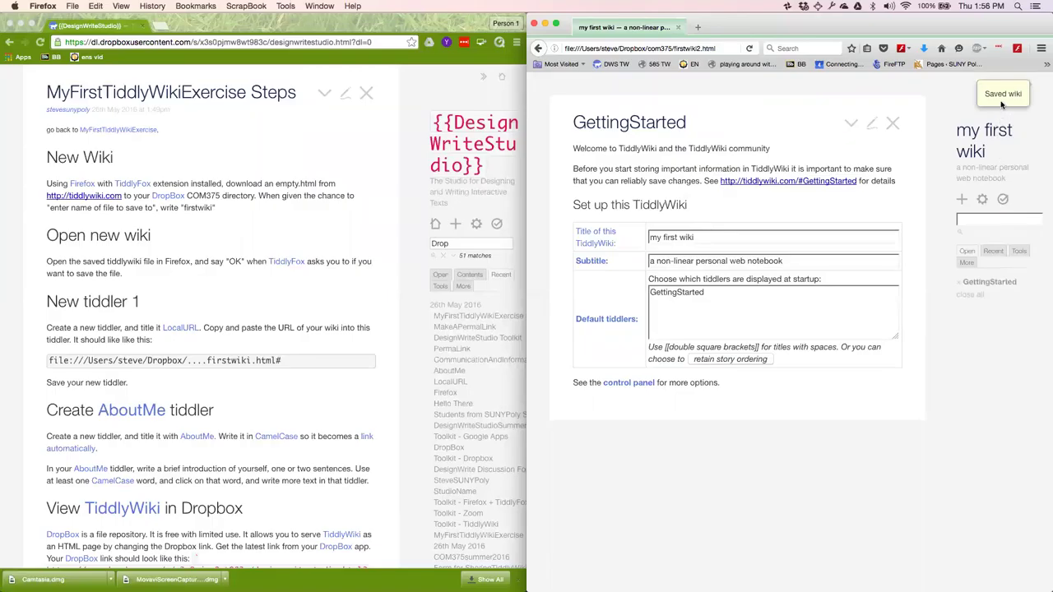
left_click(749, 48)
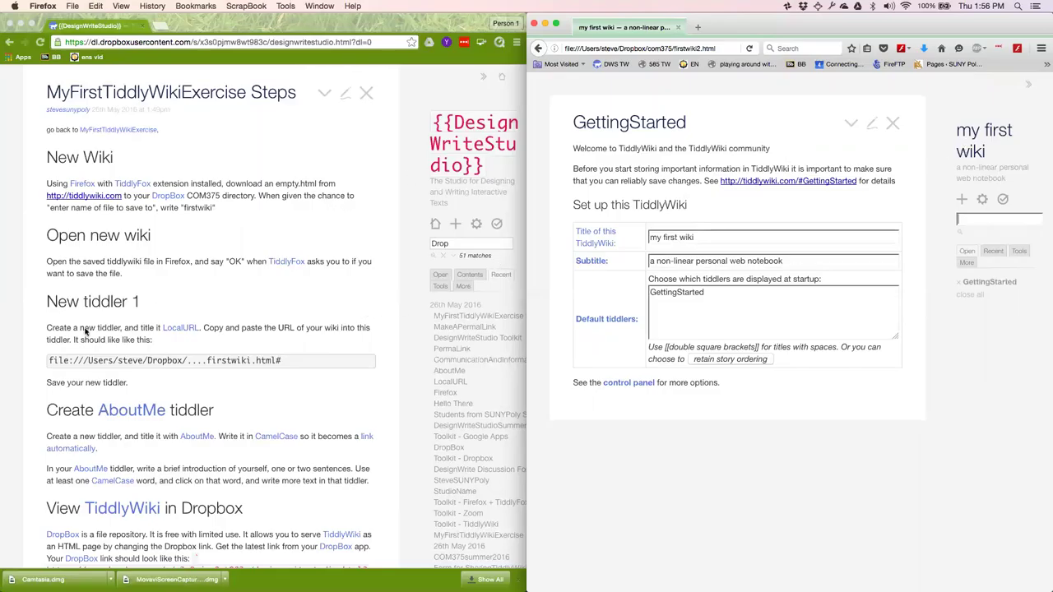
Create a LocalURL tiddler containing the wiki's file address, save it, and close it.
left_click(961, 200)
type("L")
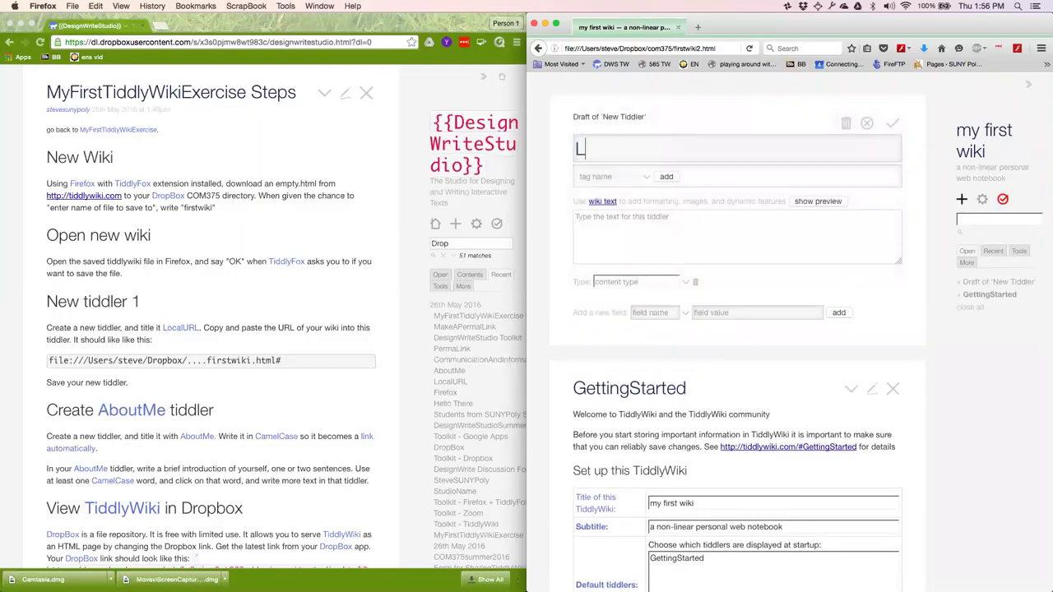
type("ocalURL")
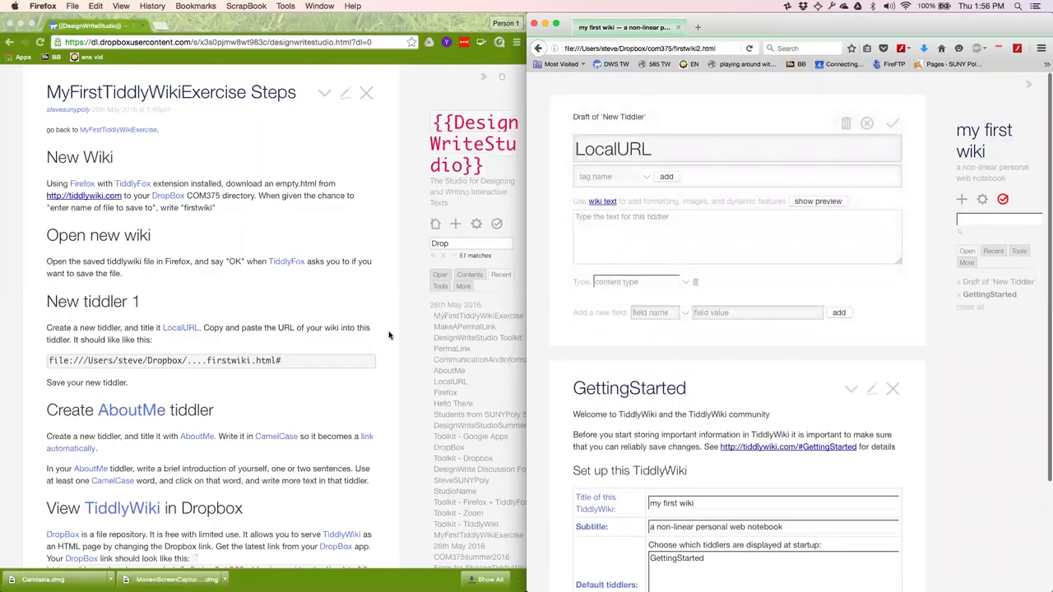
left_click(619, 48)
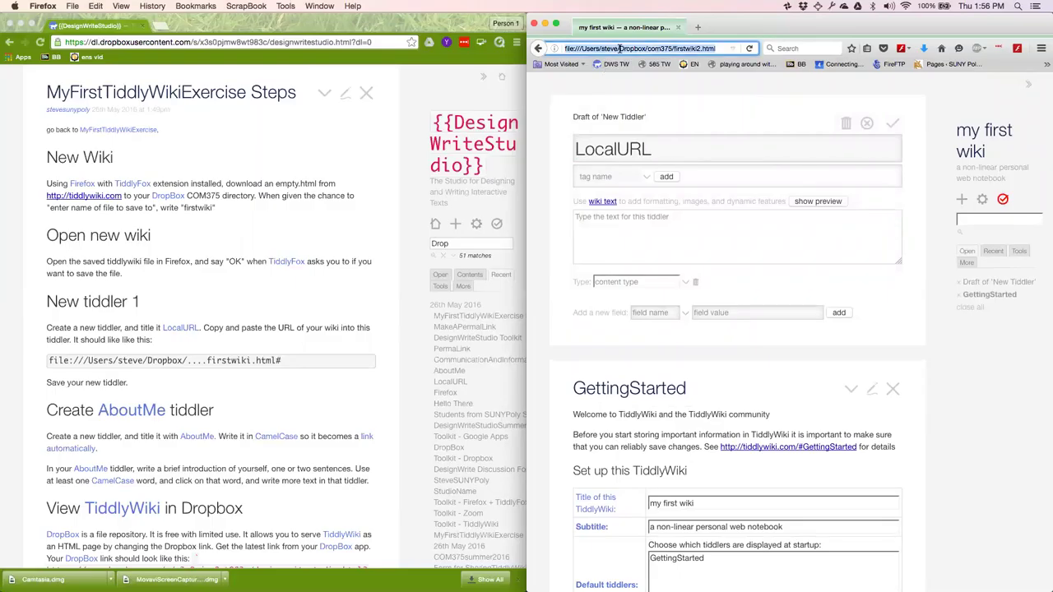
key("super+c")
left_click(651, 219)
key("super+v")
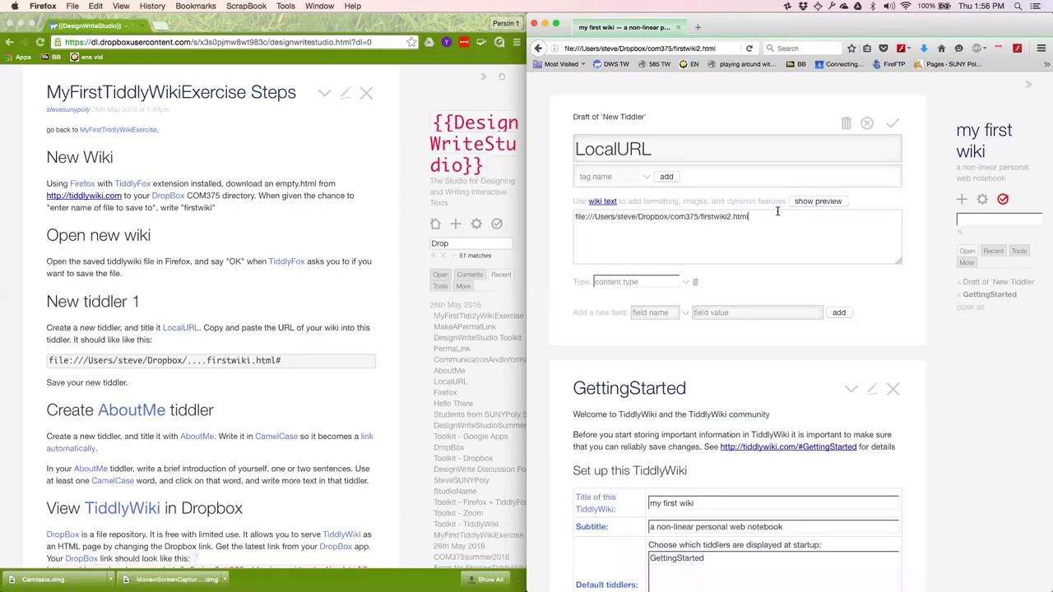
left_click(891, 128)
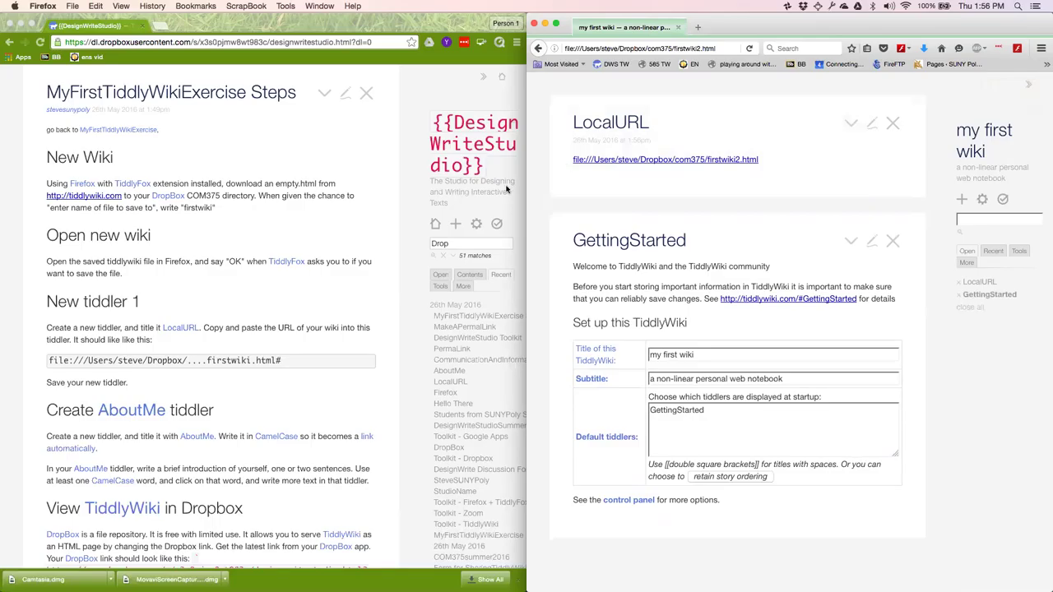
left_click(894, 124)
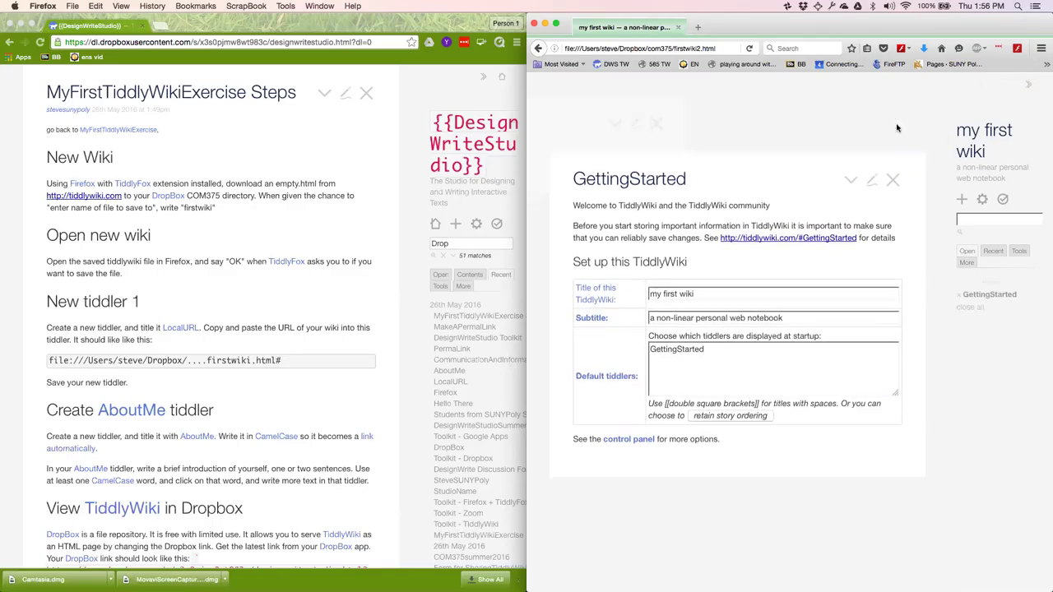
Start a new tiddler titled AboutMe and check the instructions in Chrome.
scroll(239, 389, "down", 3)
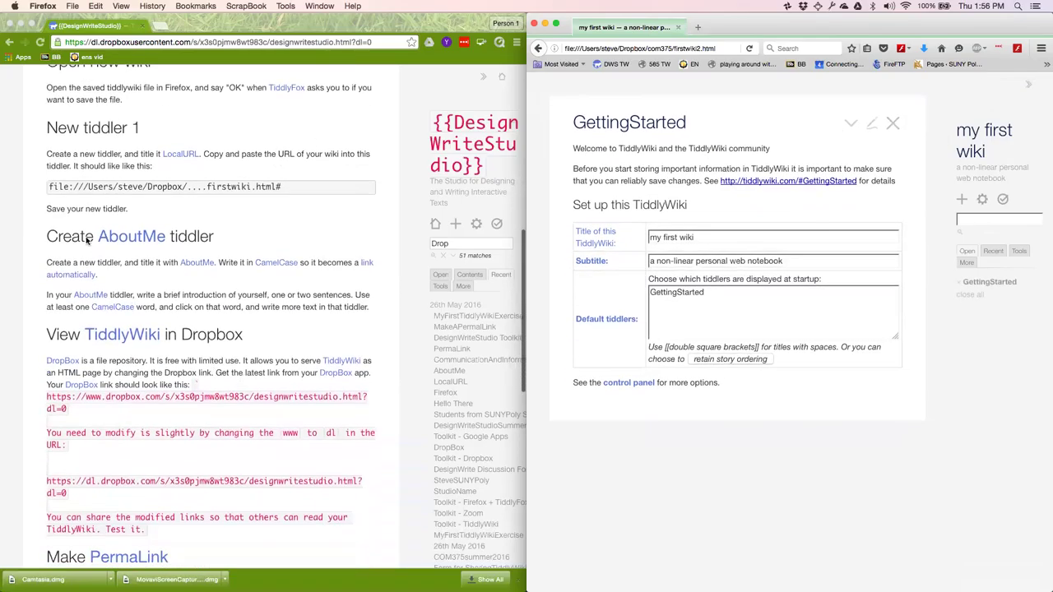
left_click(961, 200)
type("AboutMe")
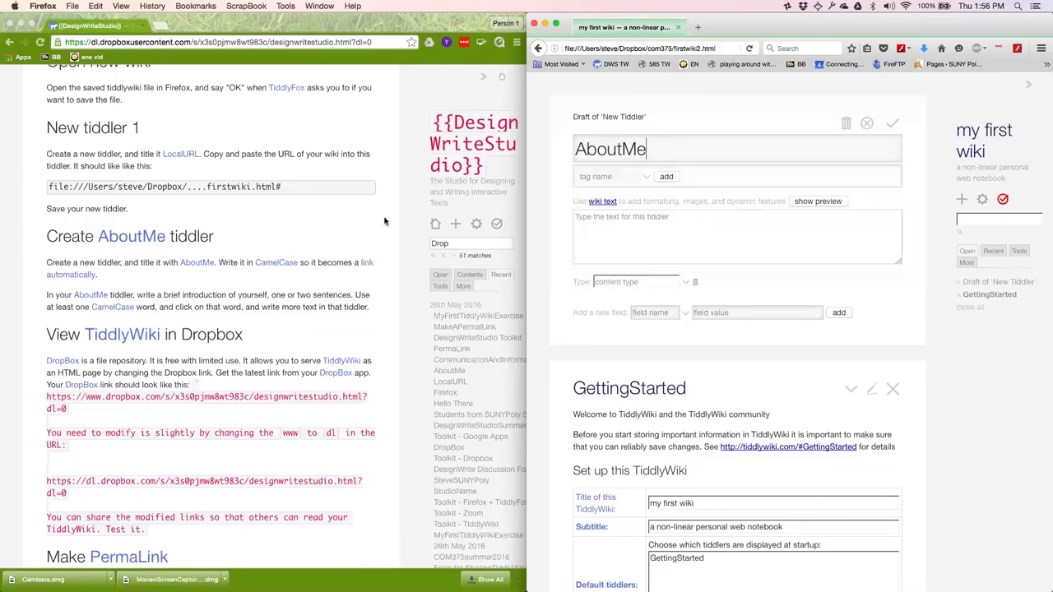
left_click(273, 267)
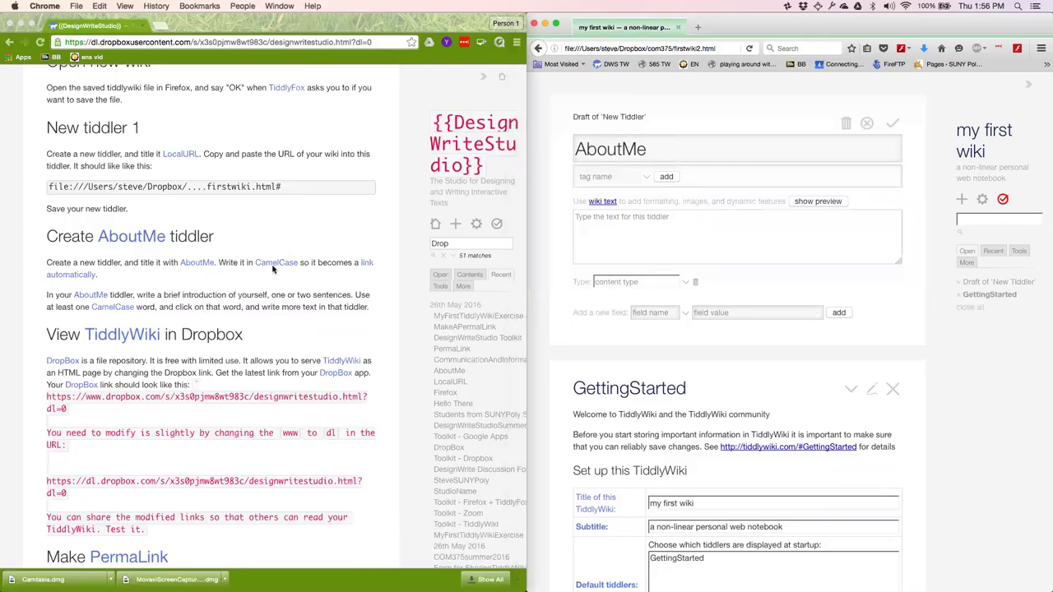
scroll(273, 266, "down", 5)
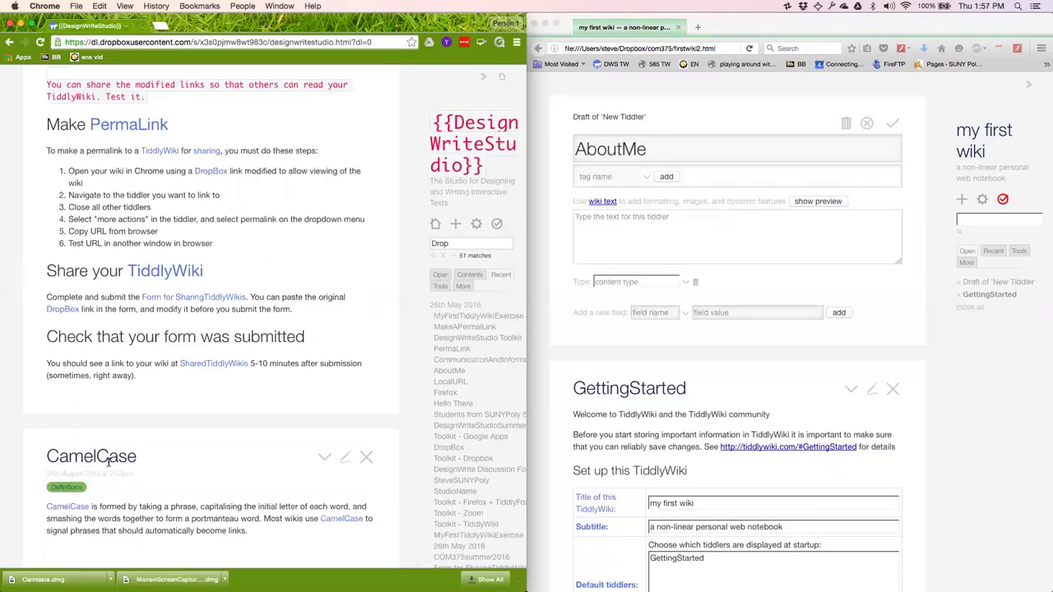
scroll(200, 437, "up", 3)
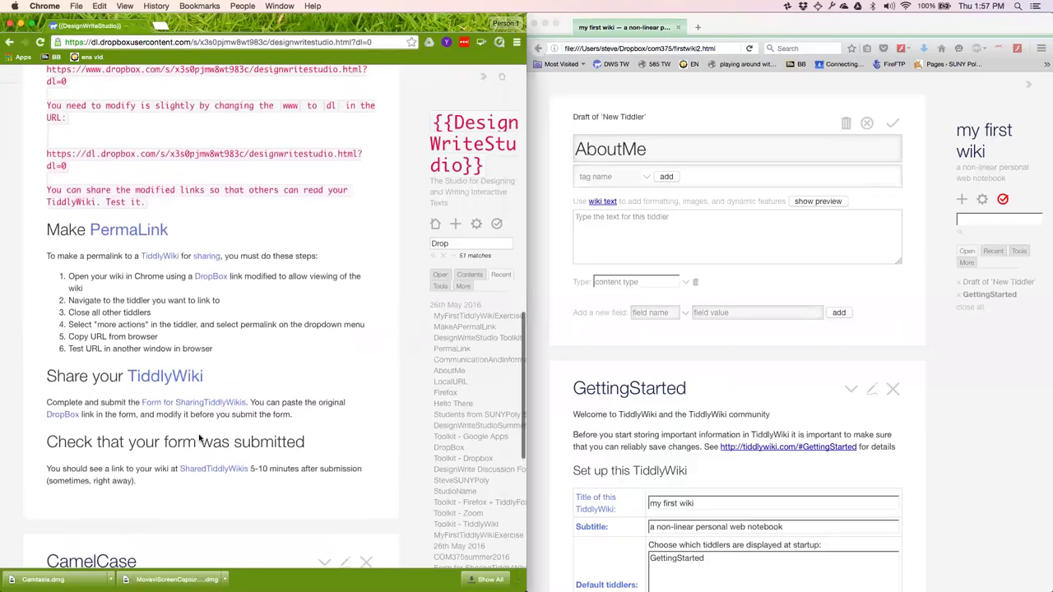
scroll(285, 392, "up", 8)
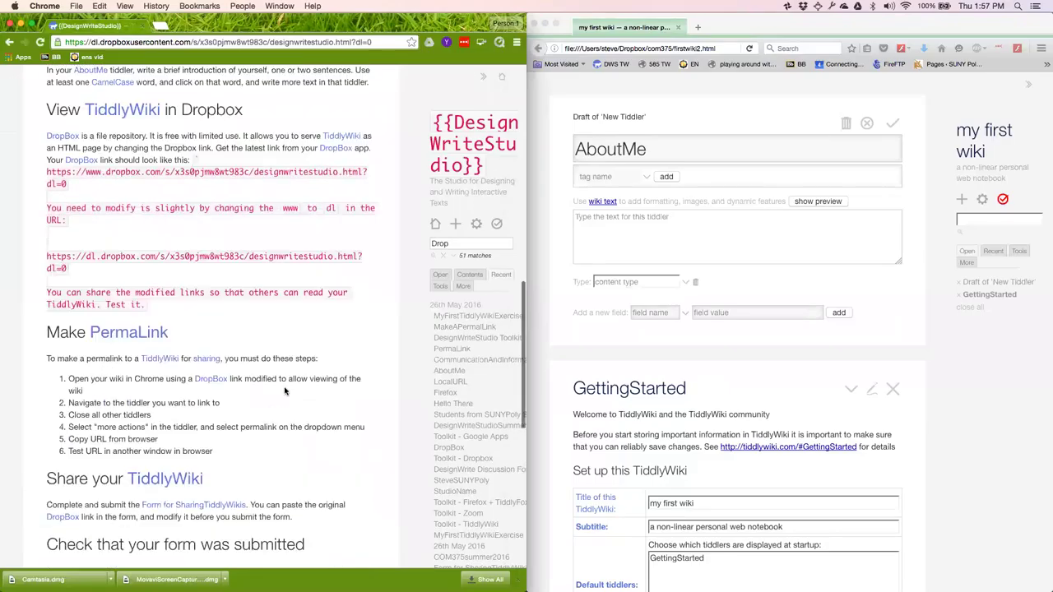
scroll(285, 393, "up", 2)
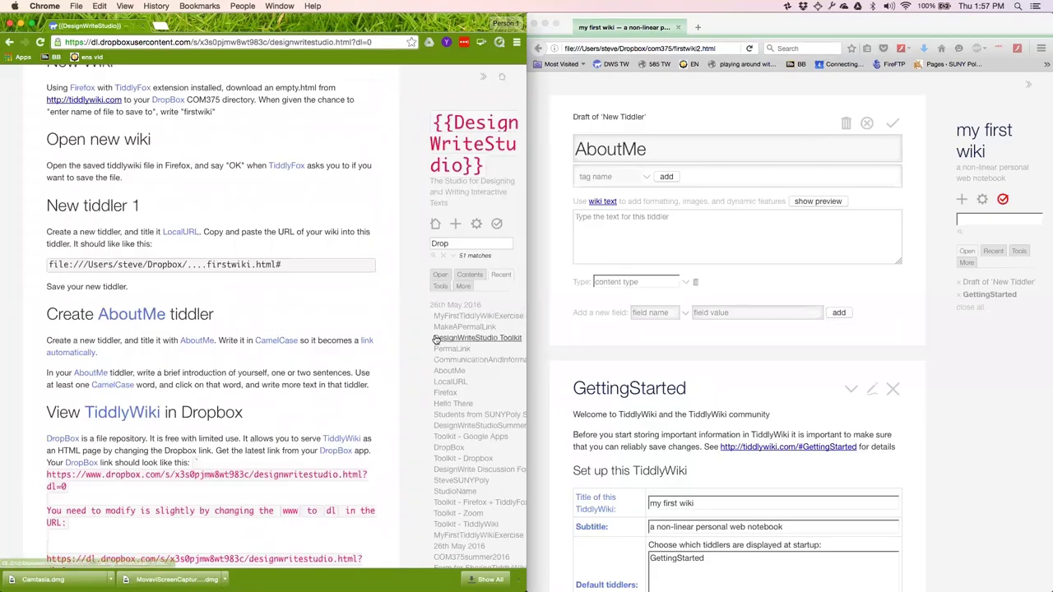
Write a self-introduction with the author's name mentioning GoatsInTheBarn, fix the typo, and save.
left_click(606, 219)
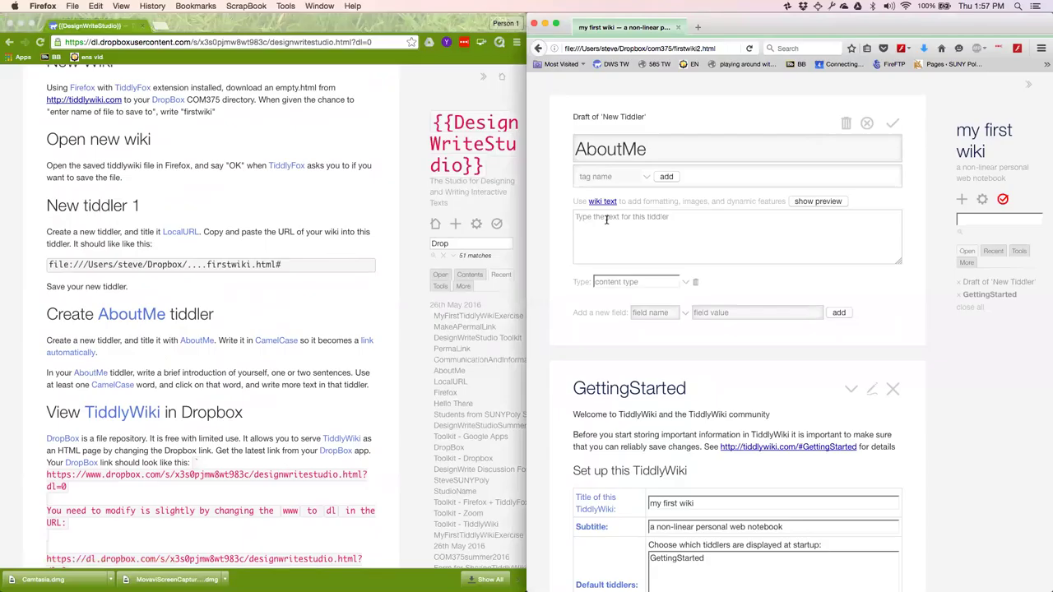
type("My name is")
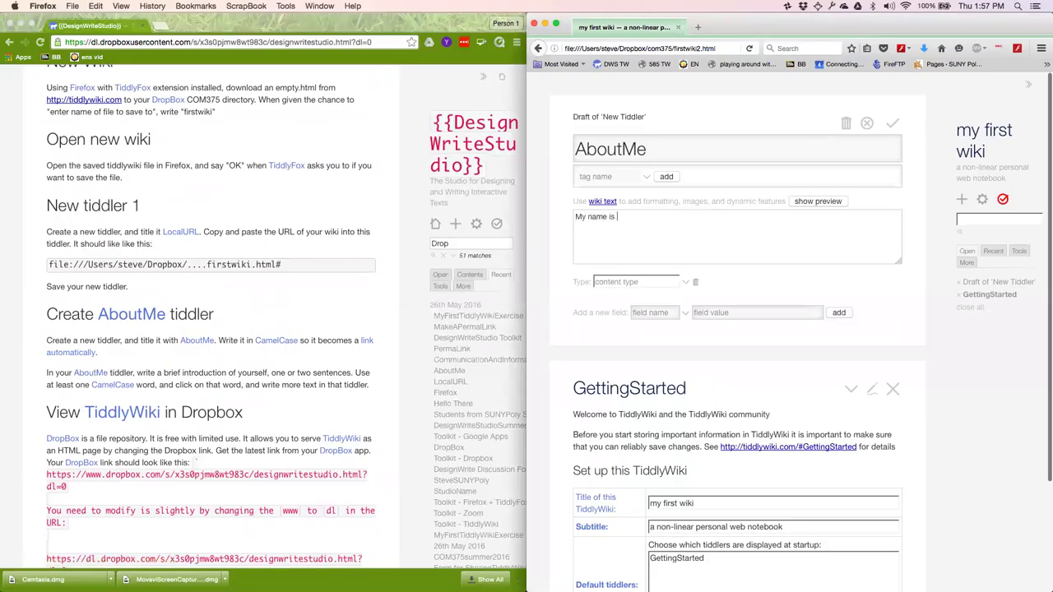
type(" Steve. I have several GoatsInTheBart.")
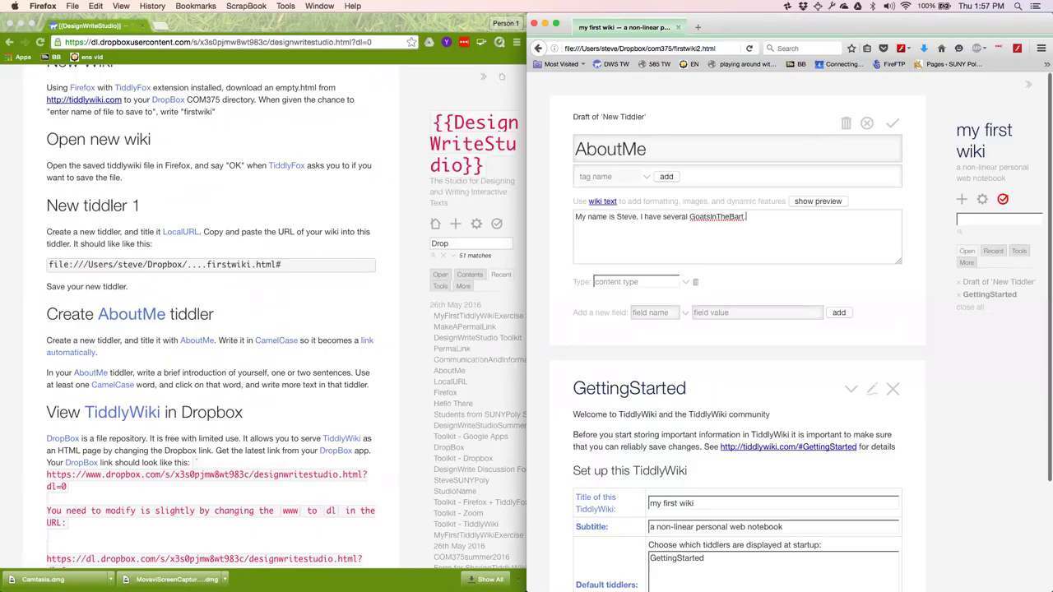
key("BackSpace")
key("BackSpace")
type("n.")
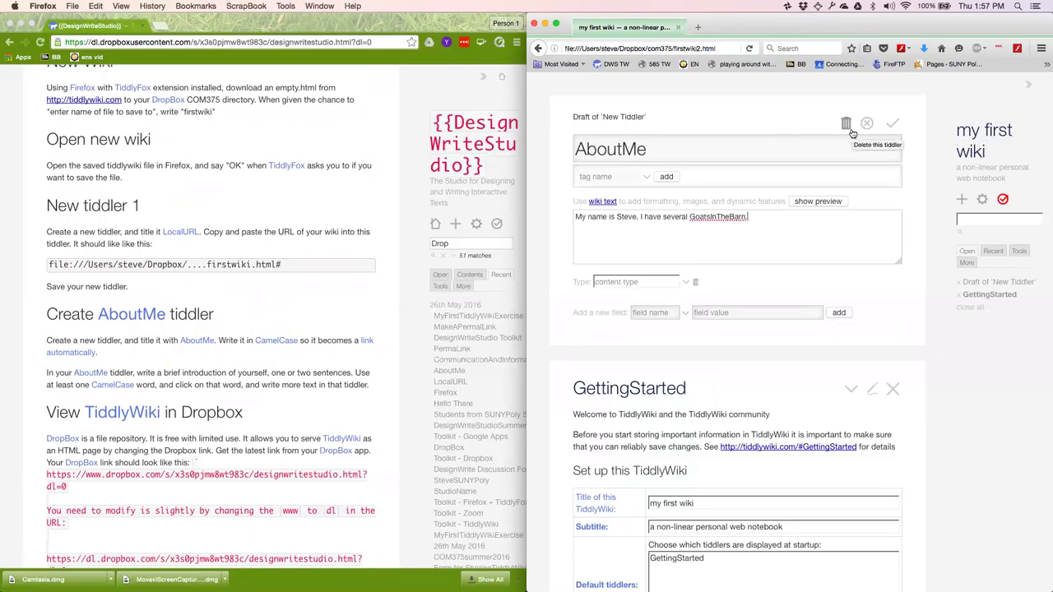
left_click(891, 125)
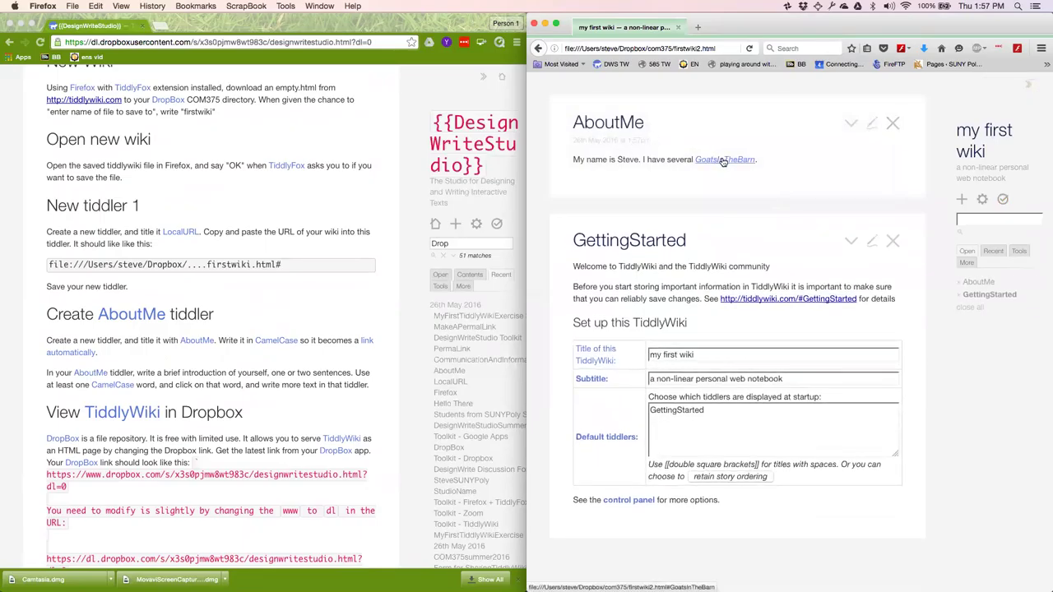
Write and save the GoatsInTheBarn tiddler 'Yes, I said Goats', then reopen AboutMe and follow its link.
left_click(723, 161)
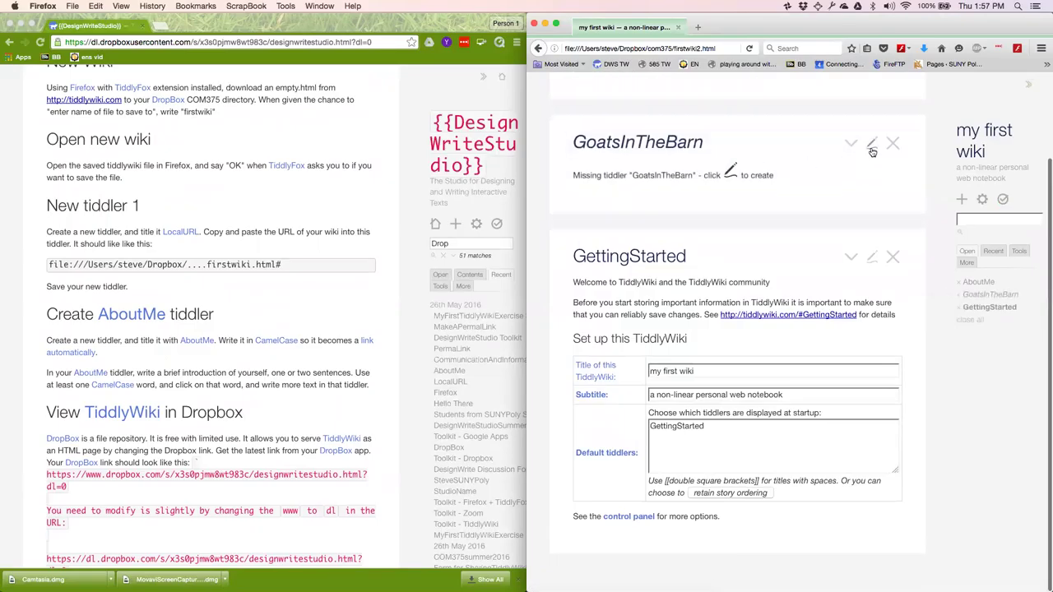
left_click(873, 152)
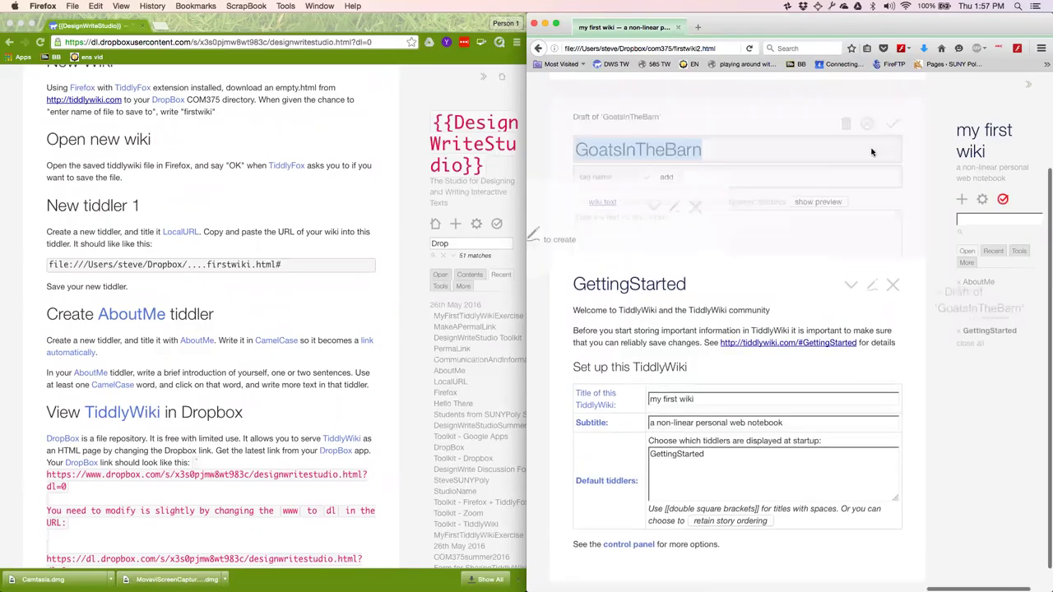
type("Ye.")
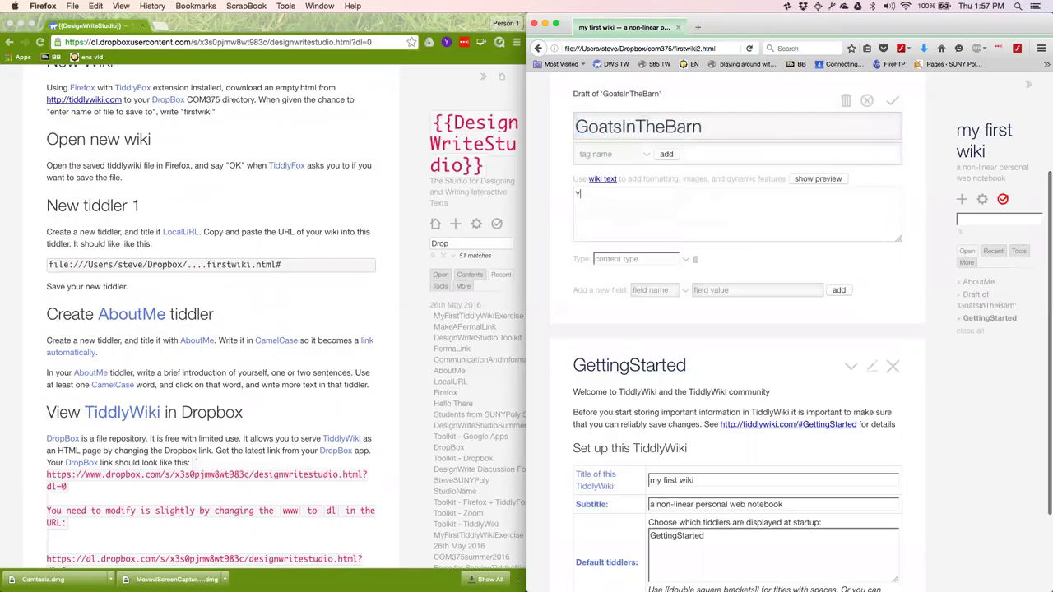
key("BackSpace")
key("BackSpace")
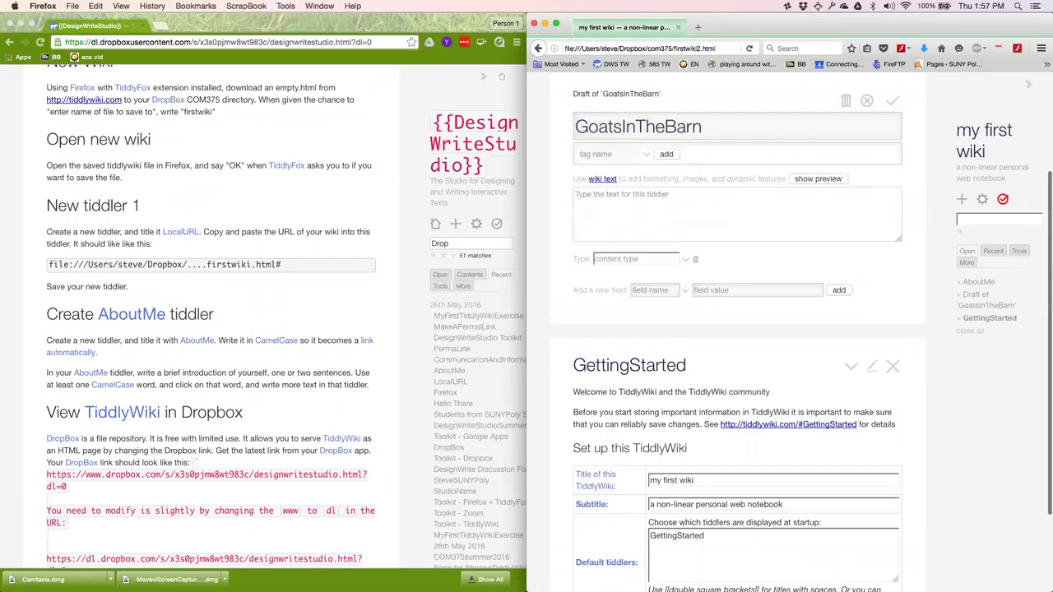
type("Yes, I said Goats!")
left_click(887, 108)
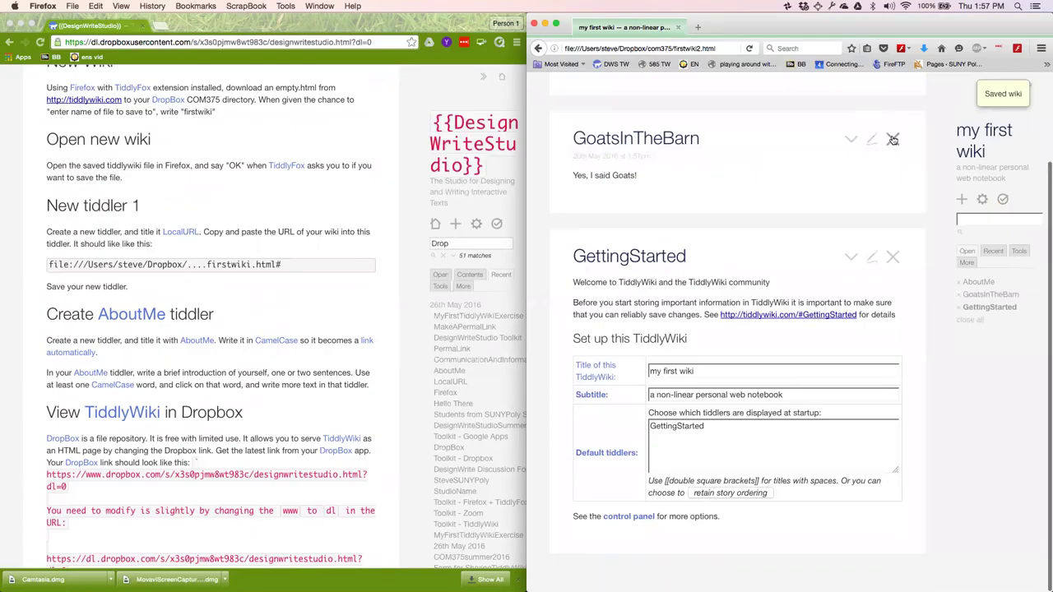
left_click(964, 281)
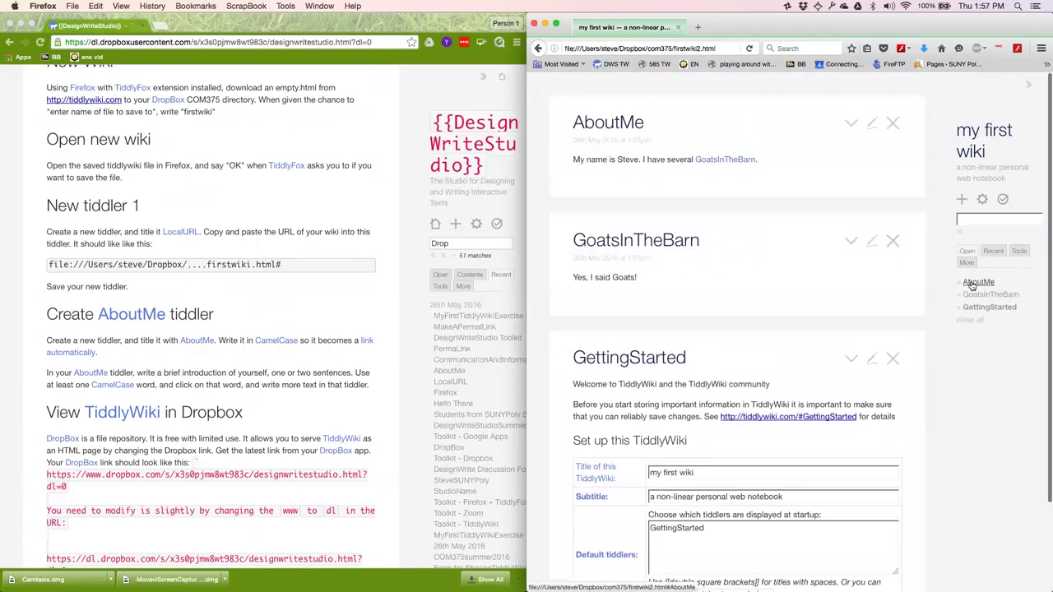
left_click(727, 160)
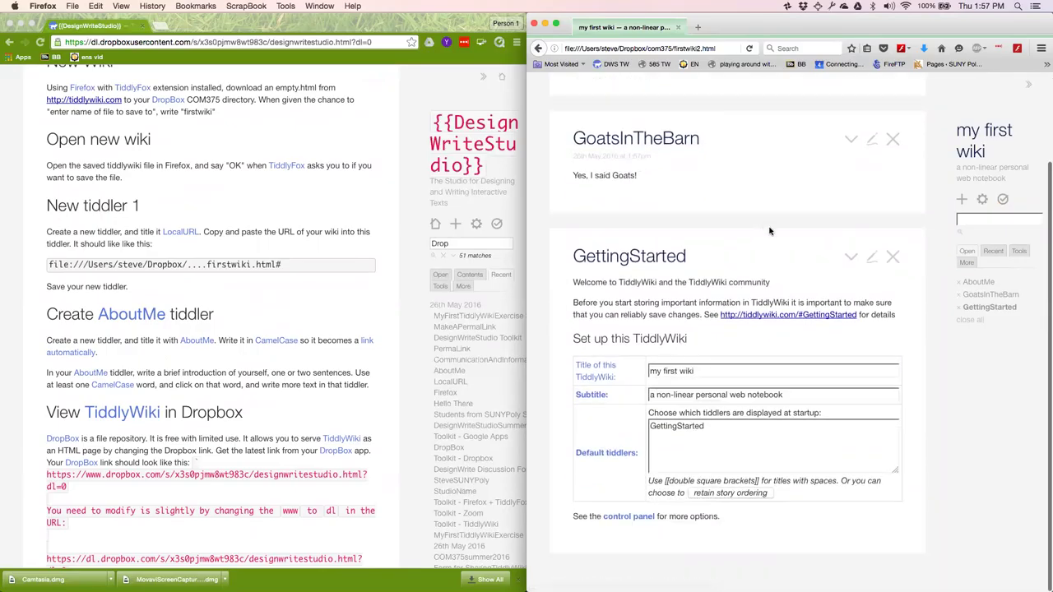
left_click(894, 257)
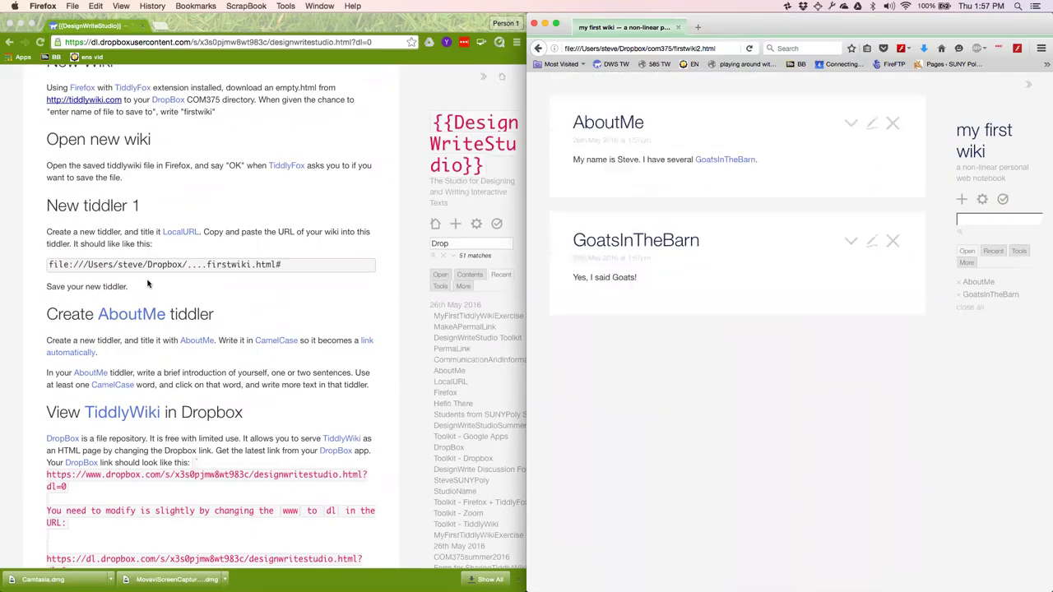
scroll(198, 304, "down", 3)
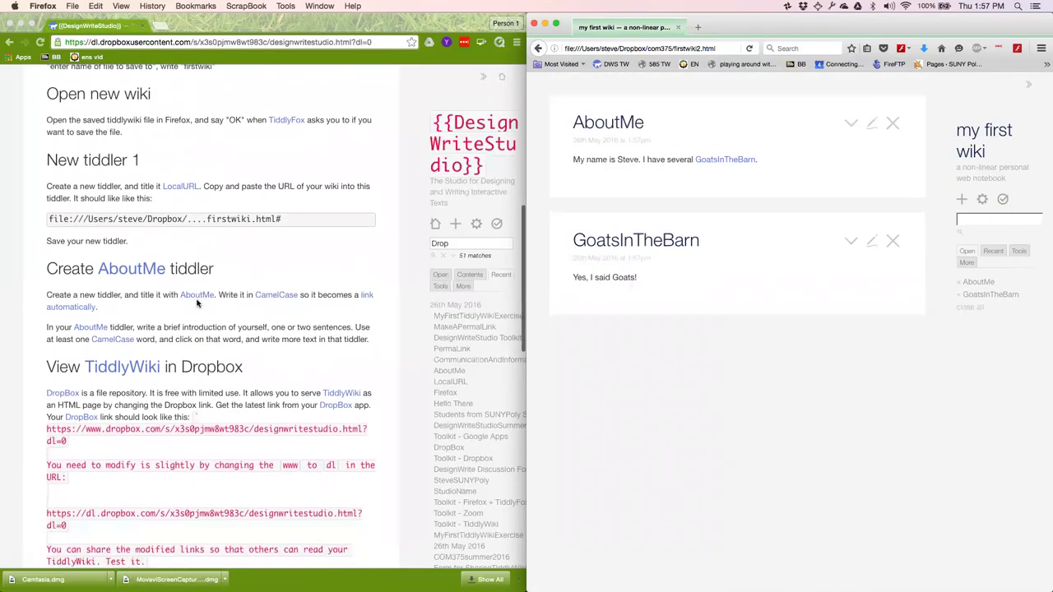
scroll(206, 370, "down", 5)
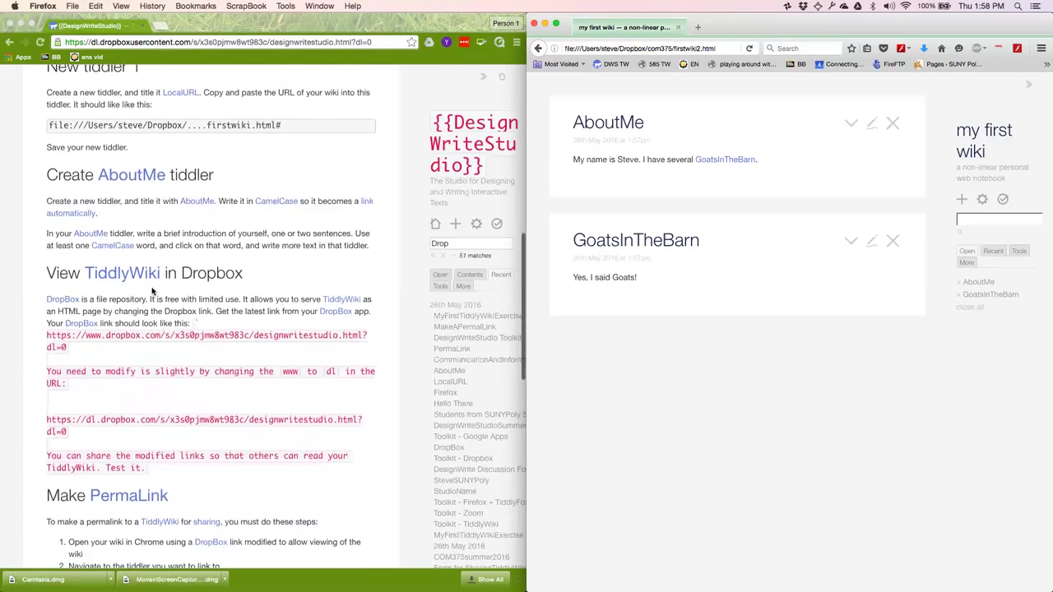
scroll(205, 278, "down", 4)
scroll(206, 278, "down", 3)
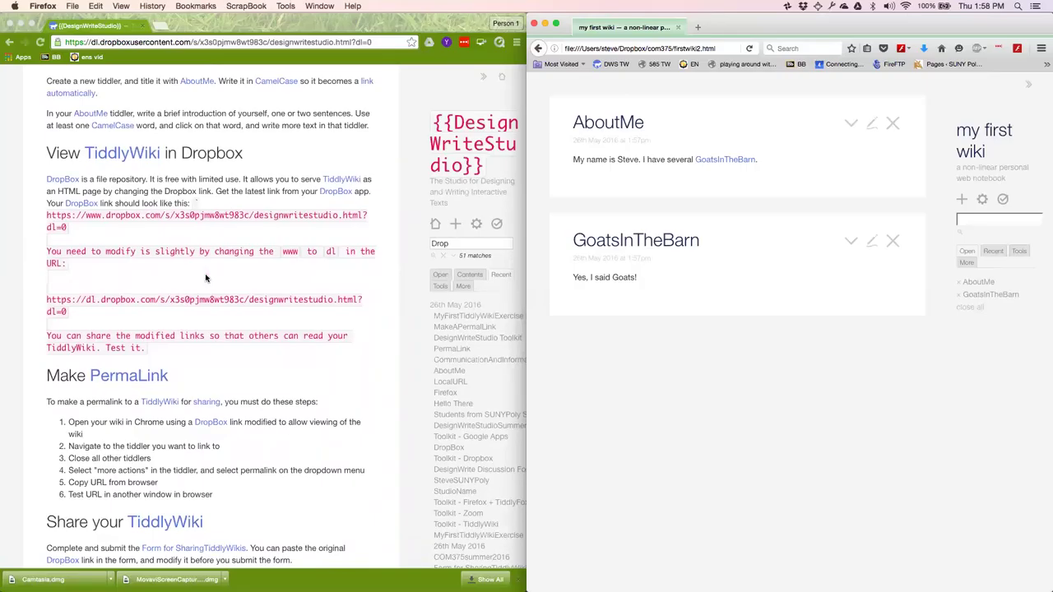
left_click(624, 48)
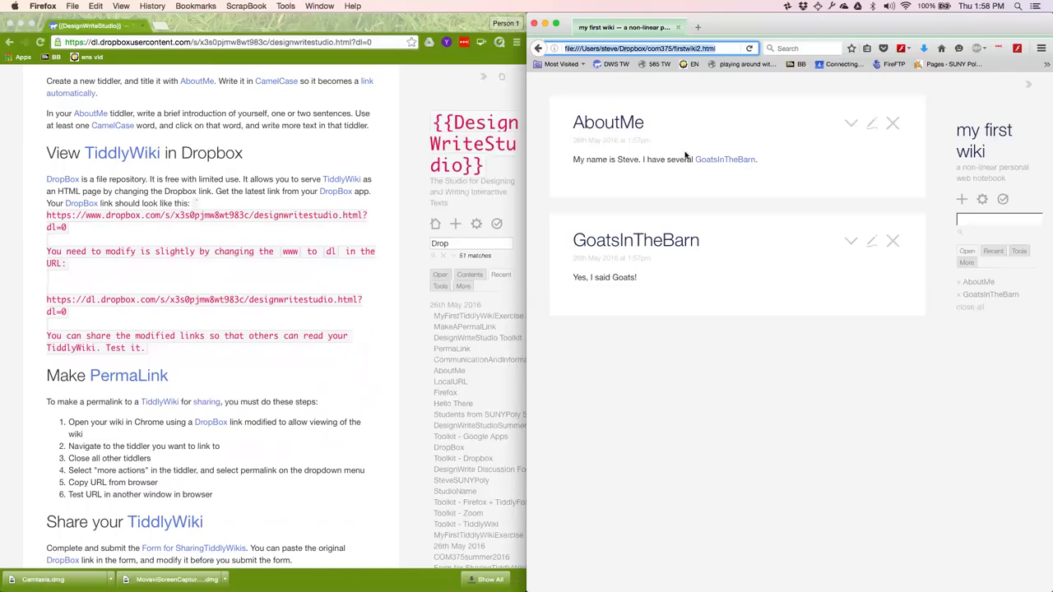
left_click(695, 114)
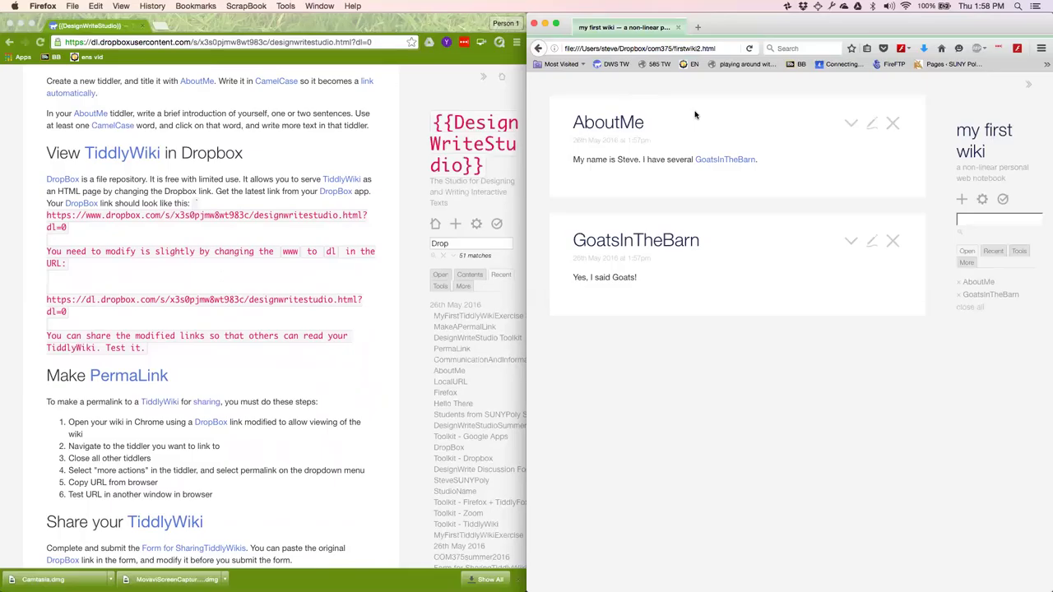
Copy the Dropbox share link for firstwiki2.html from the menu-bar Dropbox list.
left_click(803, 7)
mouse_move(782, 74)
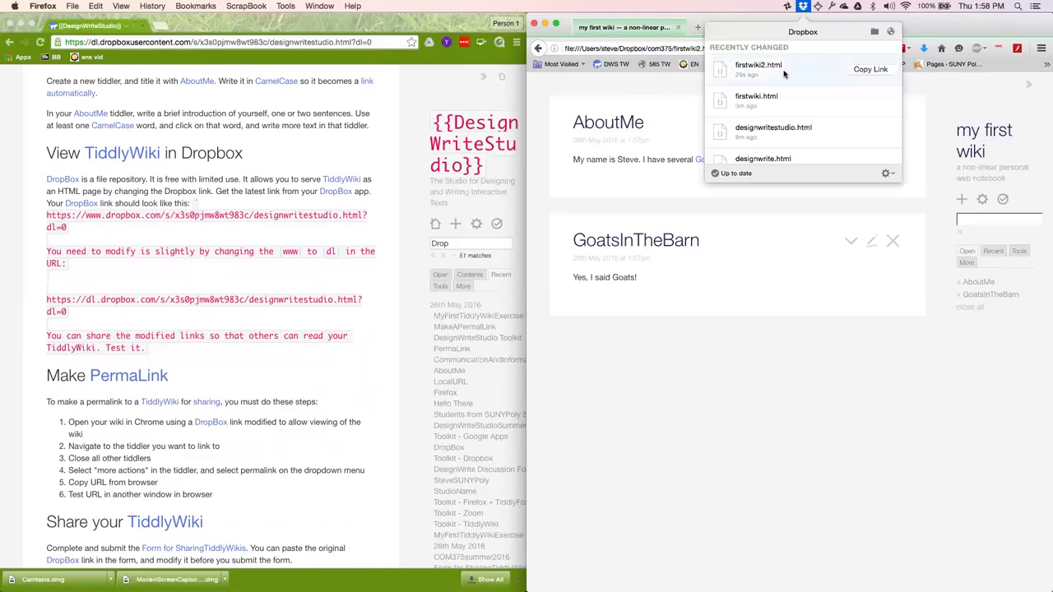
left_click(874, 73)
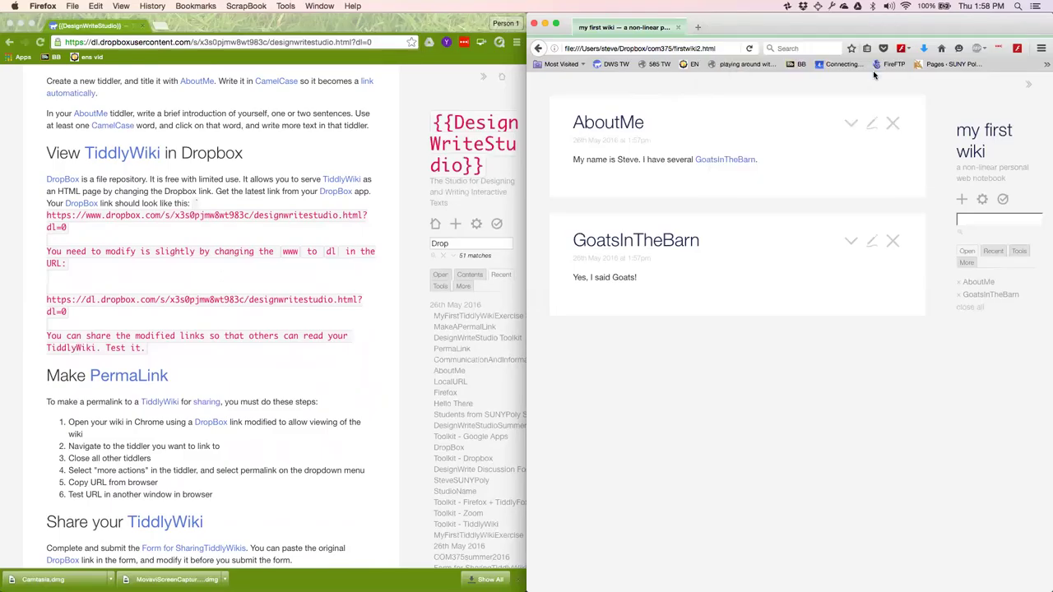
Paste the link into a new Chrome tab, replace www with dl, and load it.
left_click(255, 42)
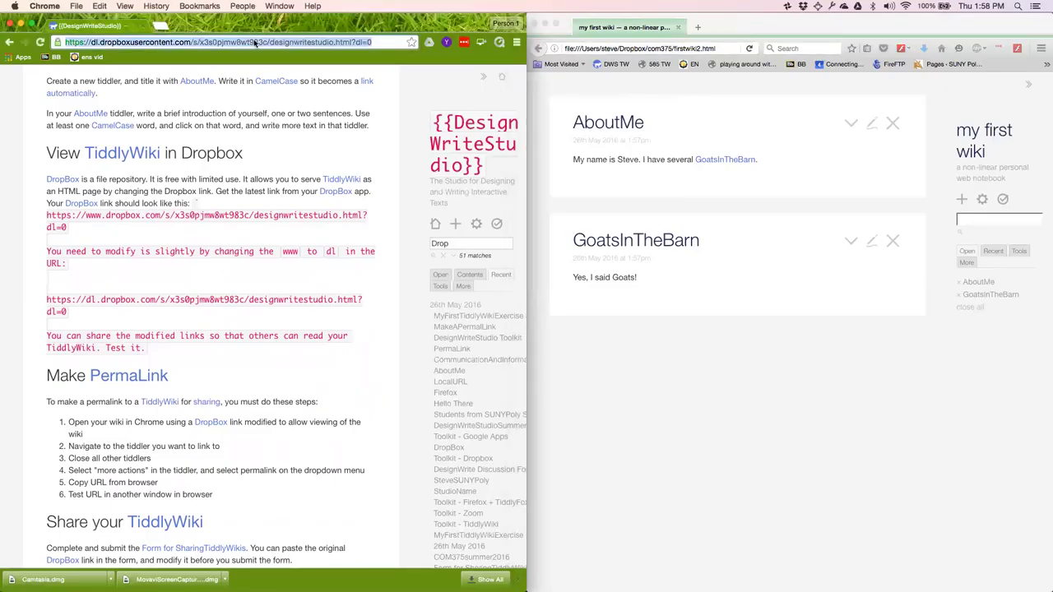
key("super+t")
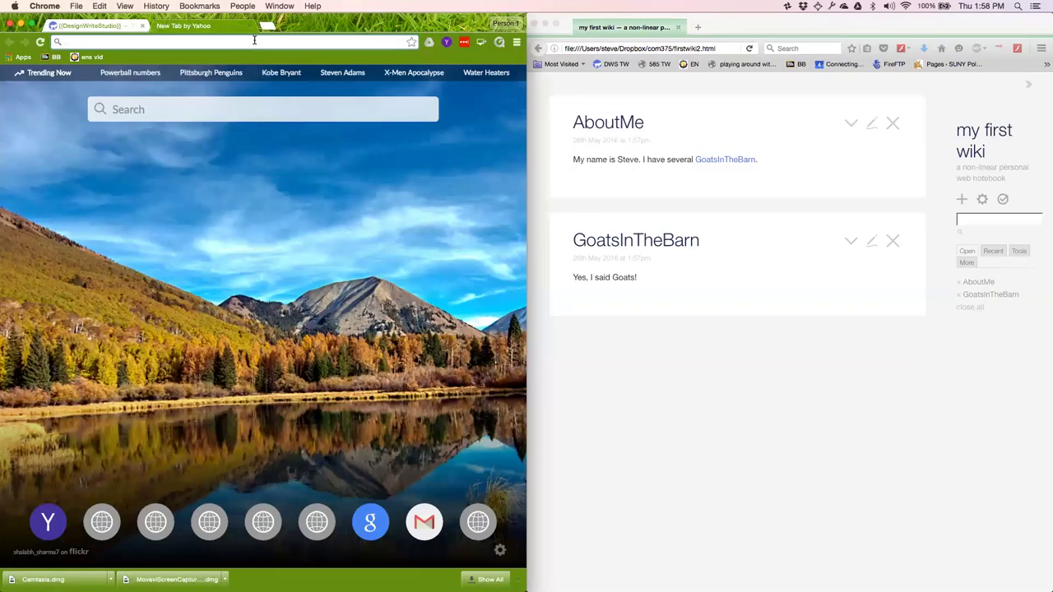
key("super+v")
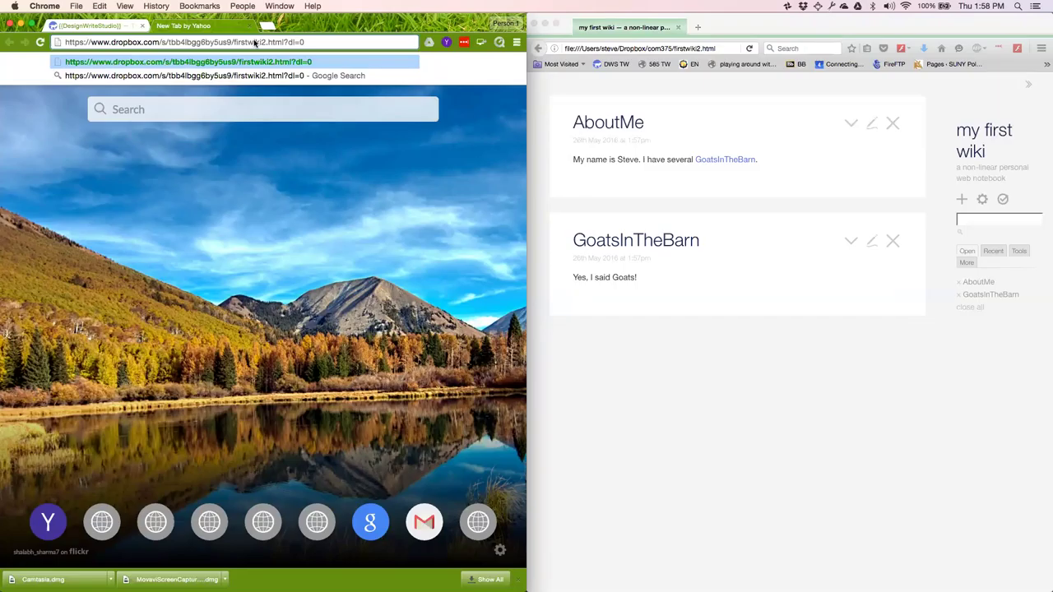
double_click(99, 43)
type("dl")
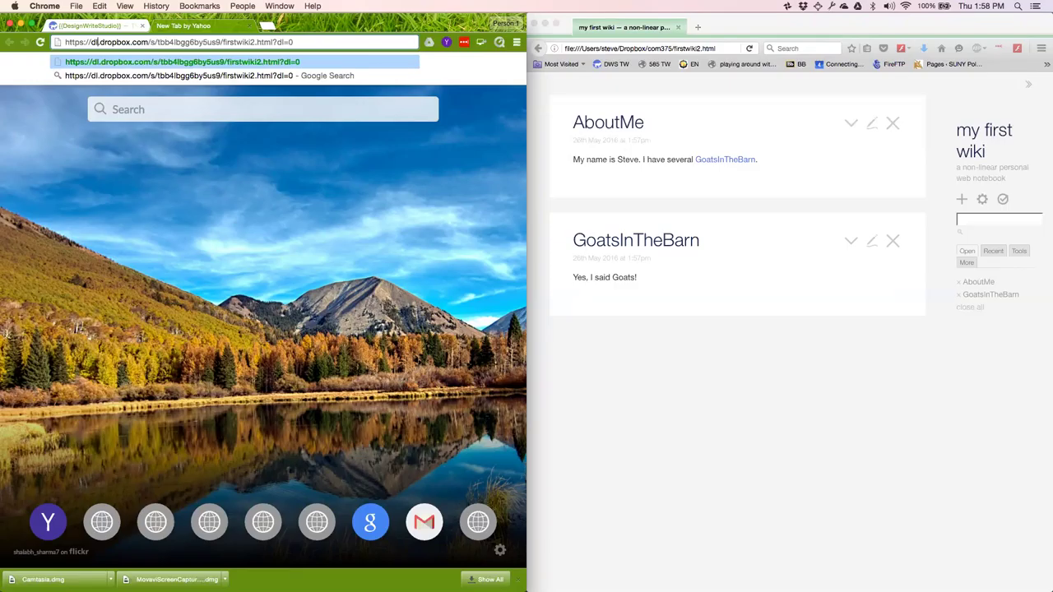
key("Return")
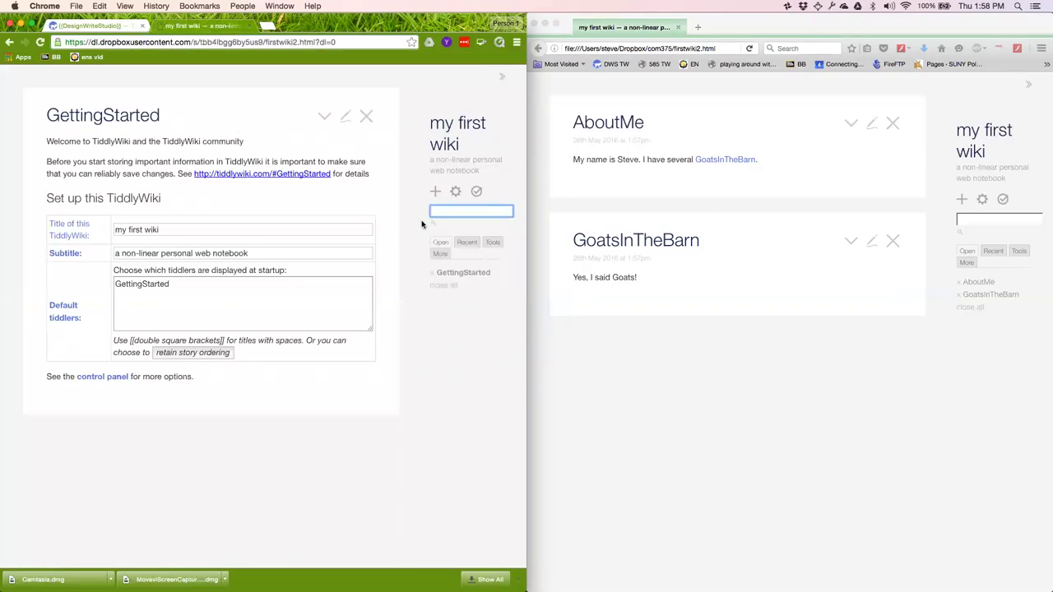
Open the AboutMe and GoatsInTheBarn tiddlers from the recently changed list.
left_click(466, 242)
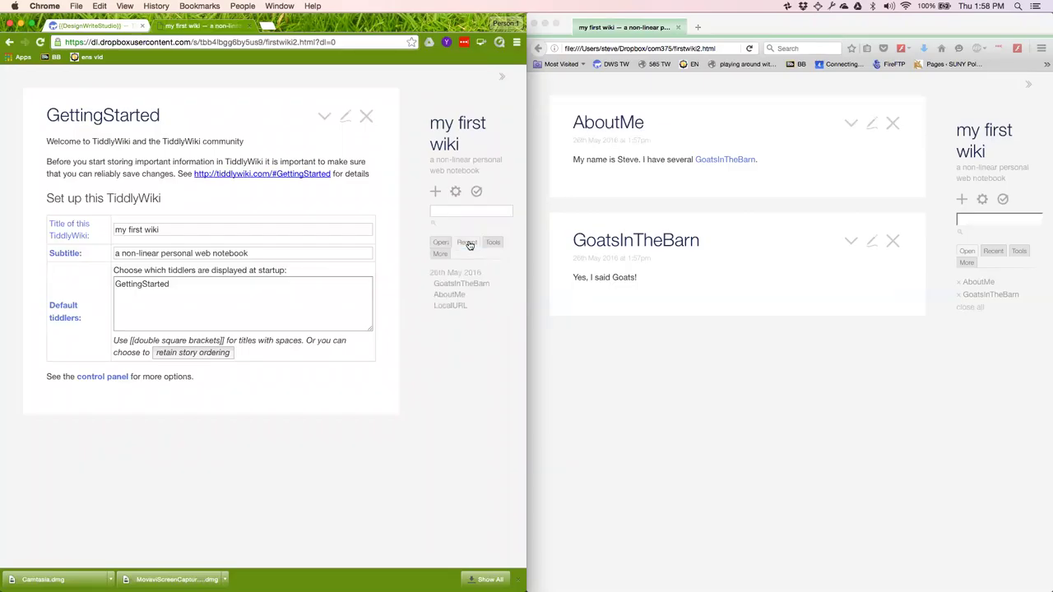
left_click(442, 294)
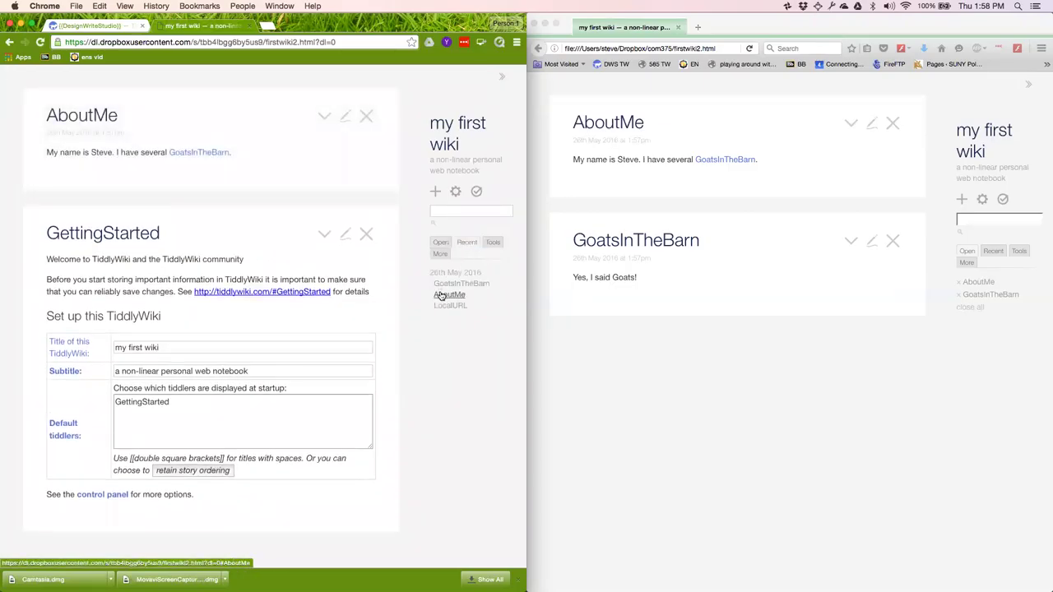
left_click(454, 283)
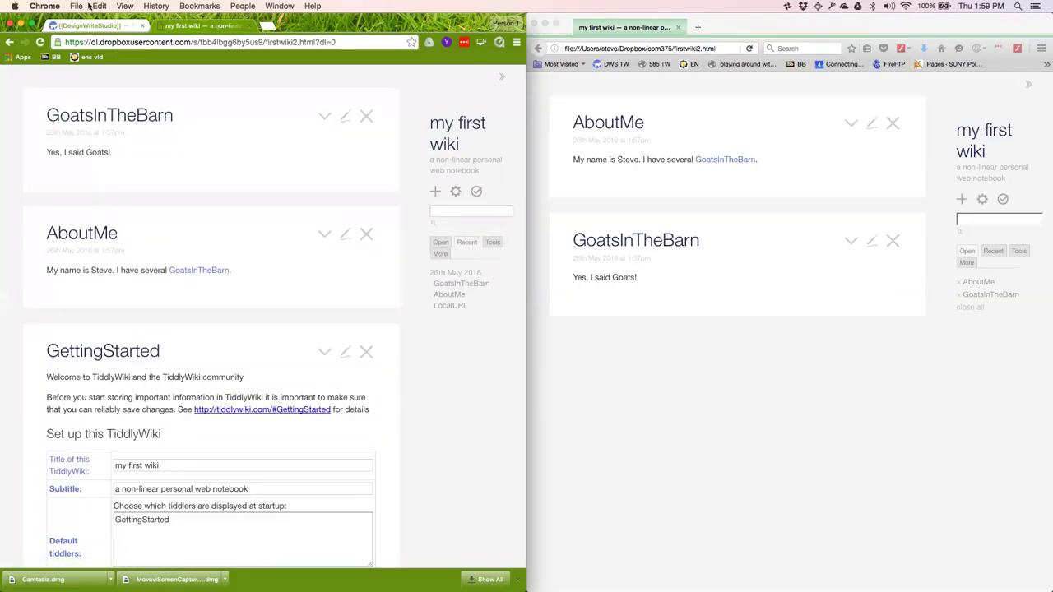
Add a test tiddler titled 'asfasdfasdf' to the Dropbox wiki and save the wiki.
left_click(134, 42)
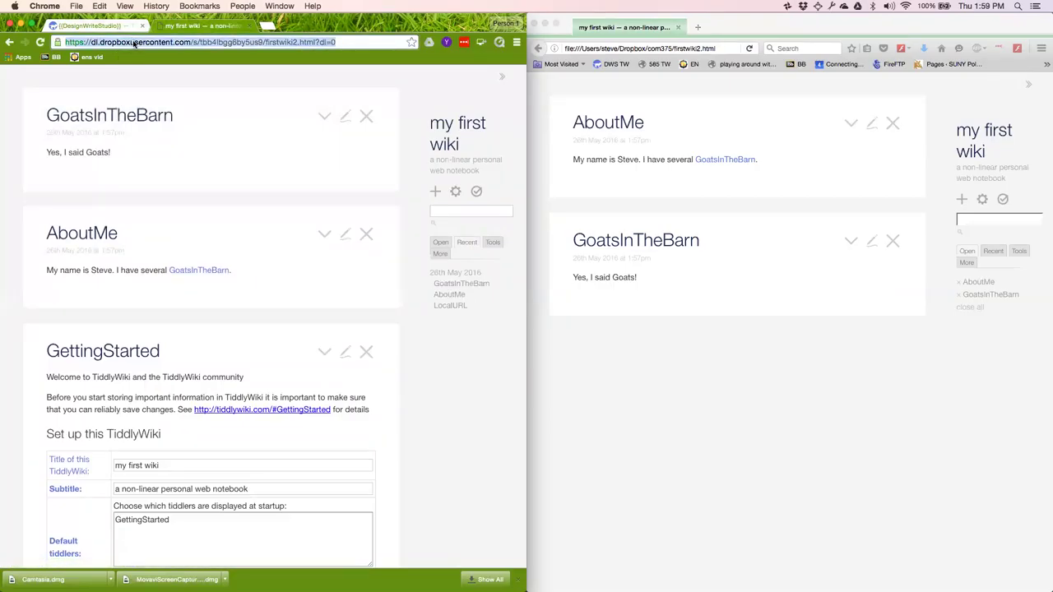
left_click(435, 192)
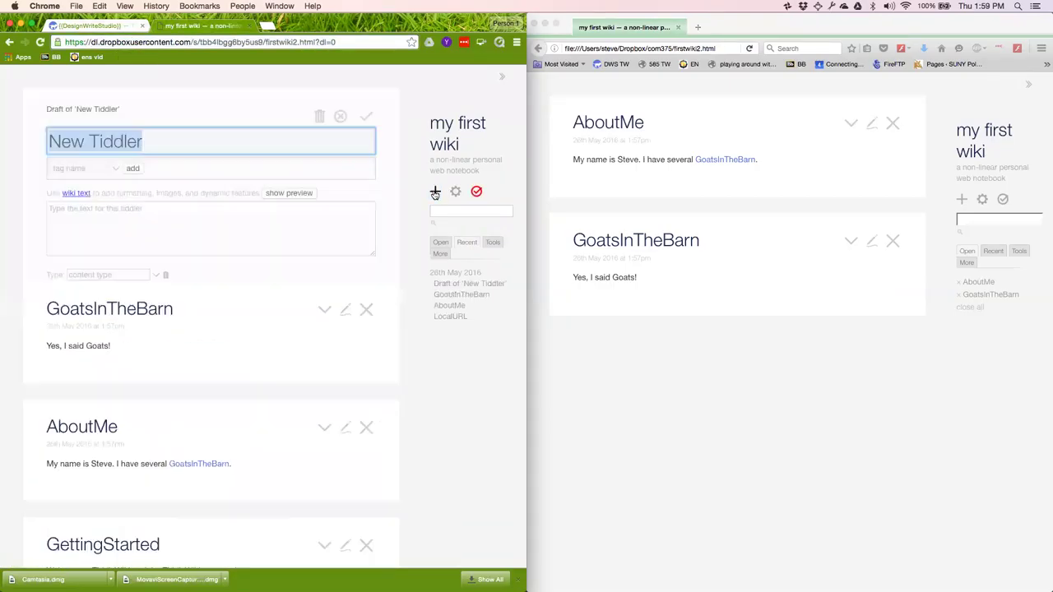
type("asfasdfasdf")
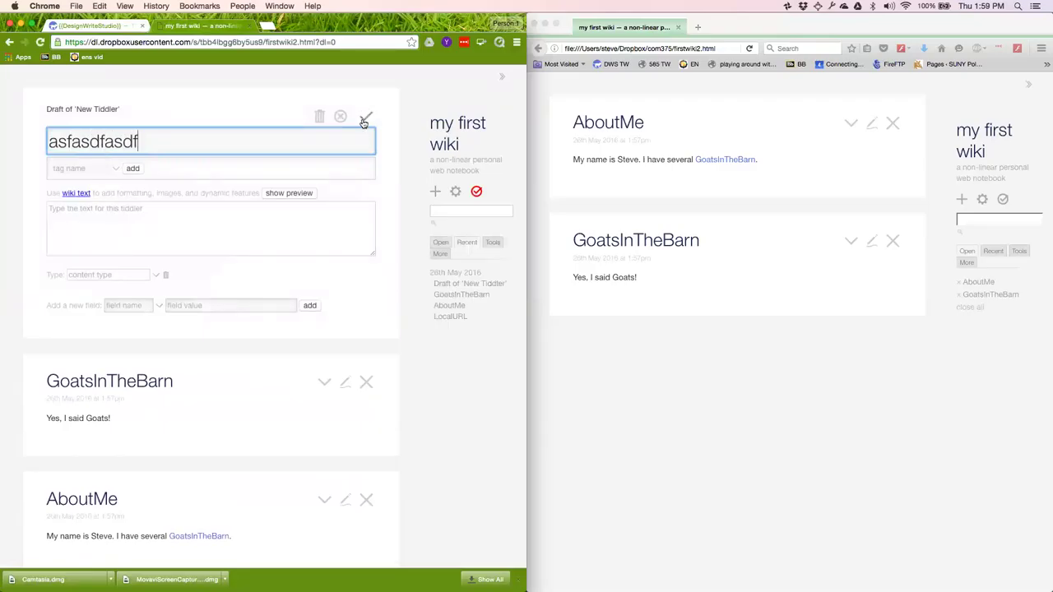
left_click(364, 122)
left_click(476, 193)
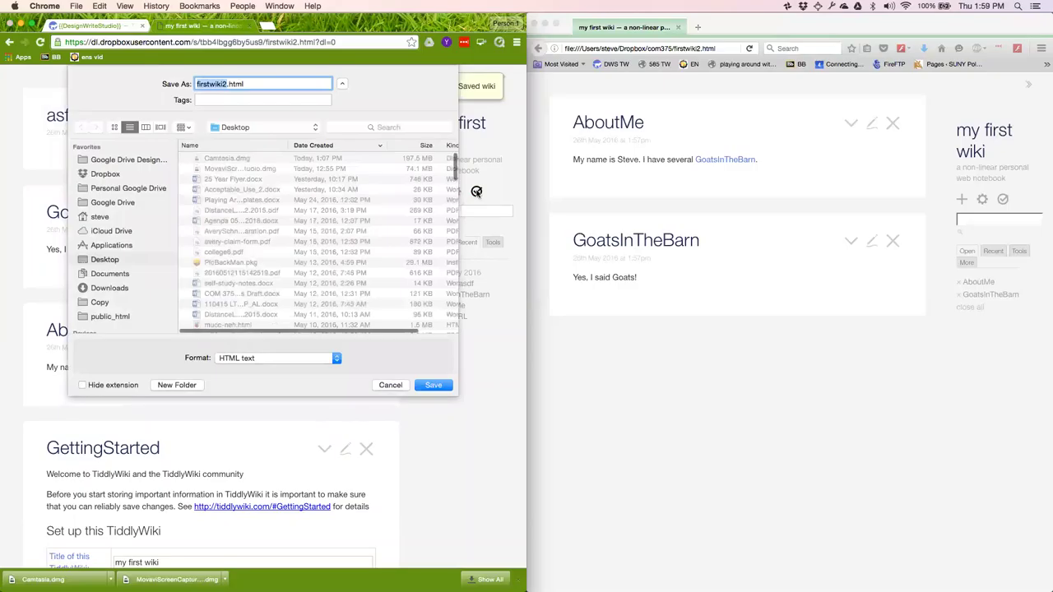
Cancel the firstwiki2.html save, copy the Dropbox wiki address, close its tab, and open a new tab.
left_click(401, 386)
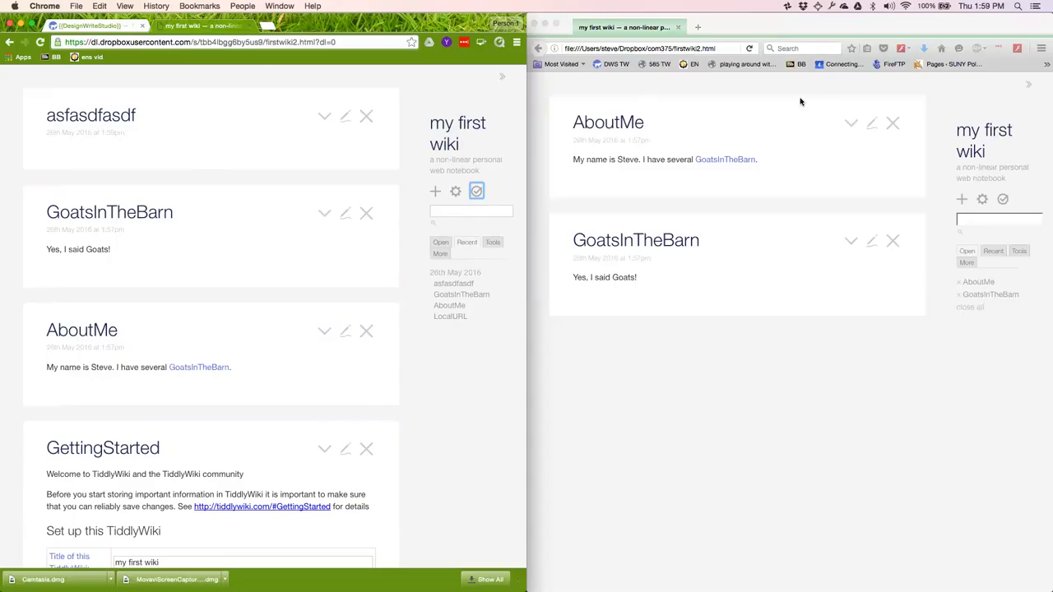
left_click(851, 28)
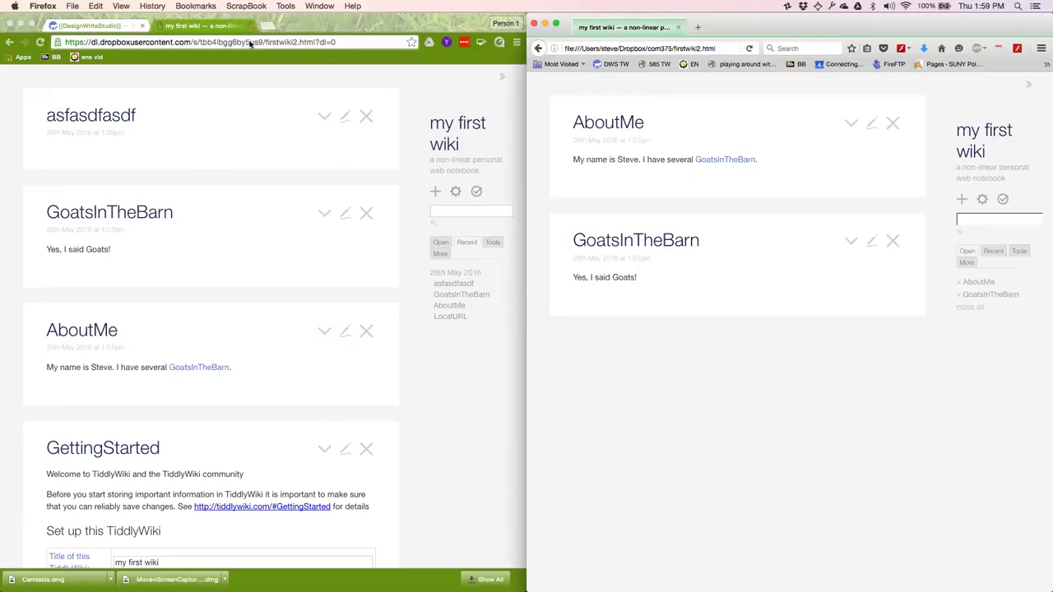
left_click(252, 42)
key("super+c")
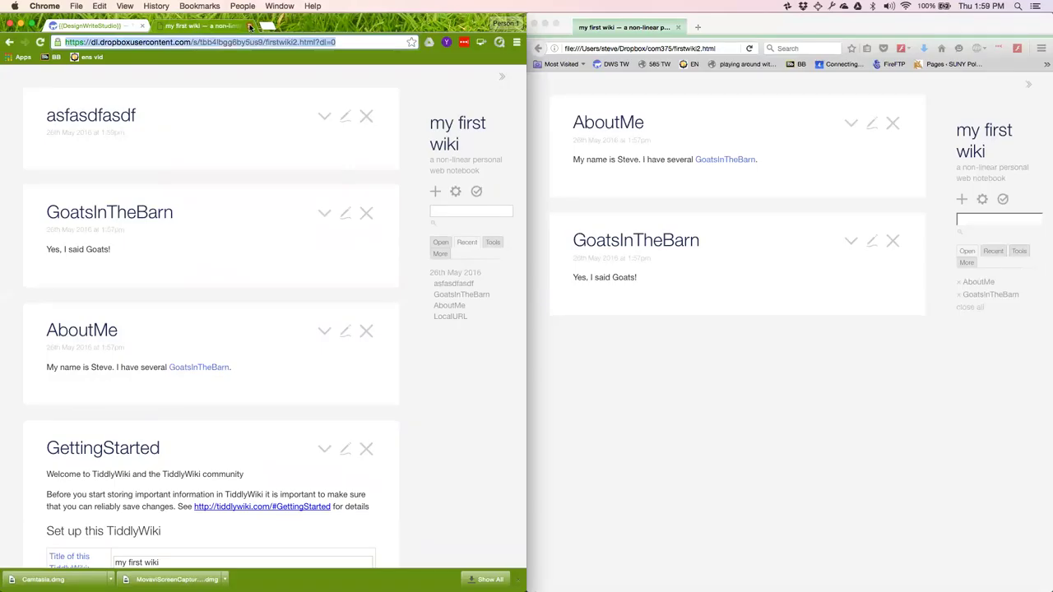
left_click(250, 26)
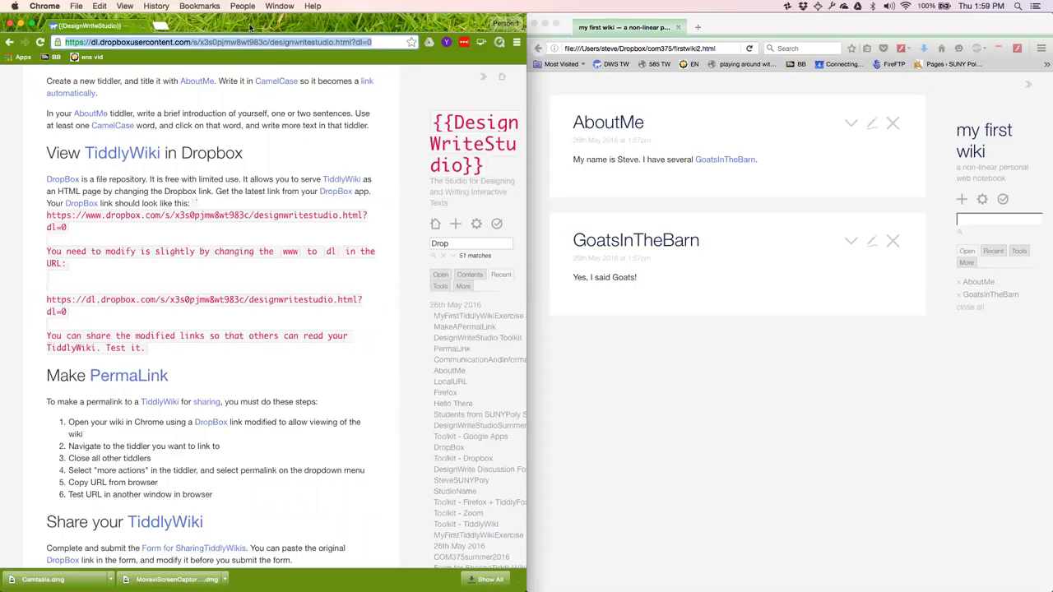
key("super+t")
Load the pasted Dropbox wiki link and add a test tiddler titled 'zxcvzcvzv'.
key("super+v")
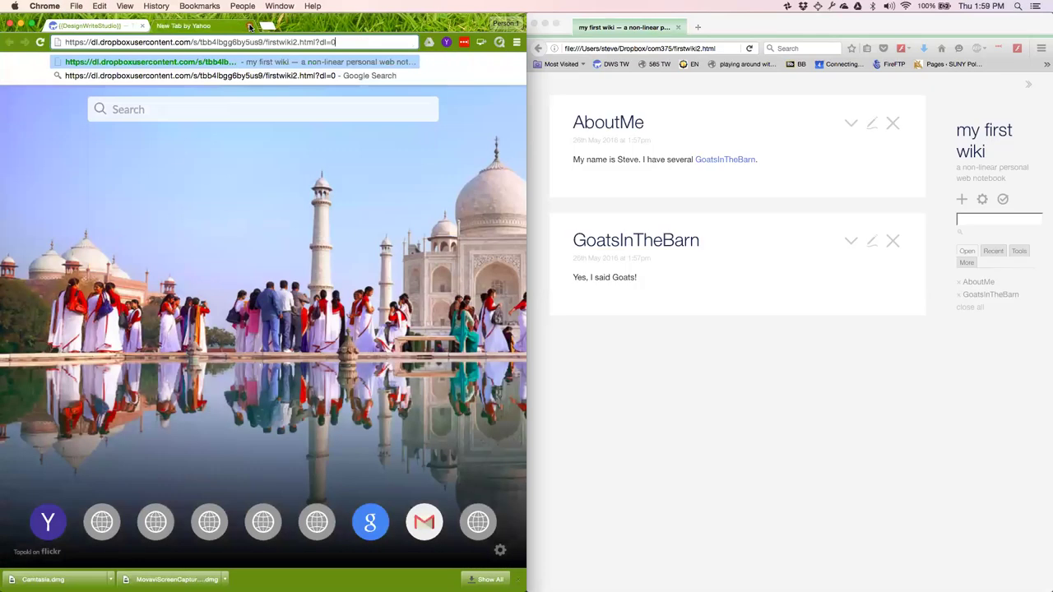
key("Return")
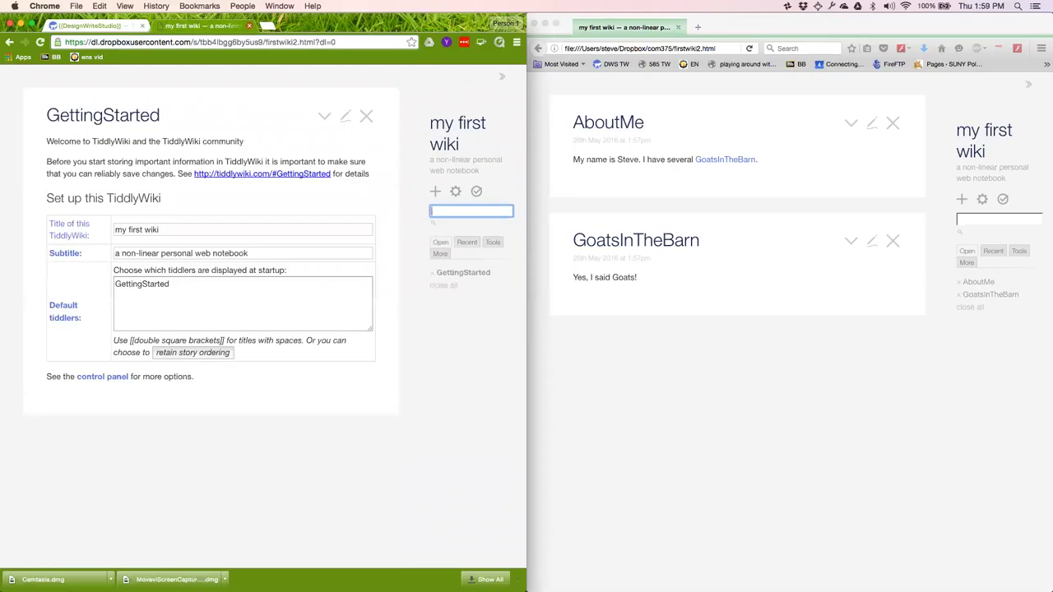
left_click(437, 194)
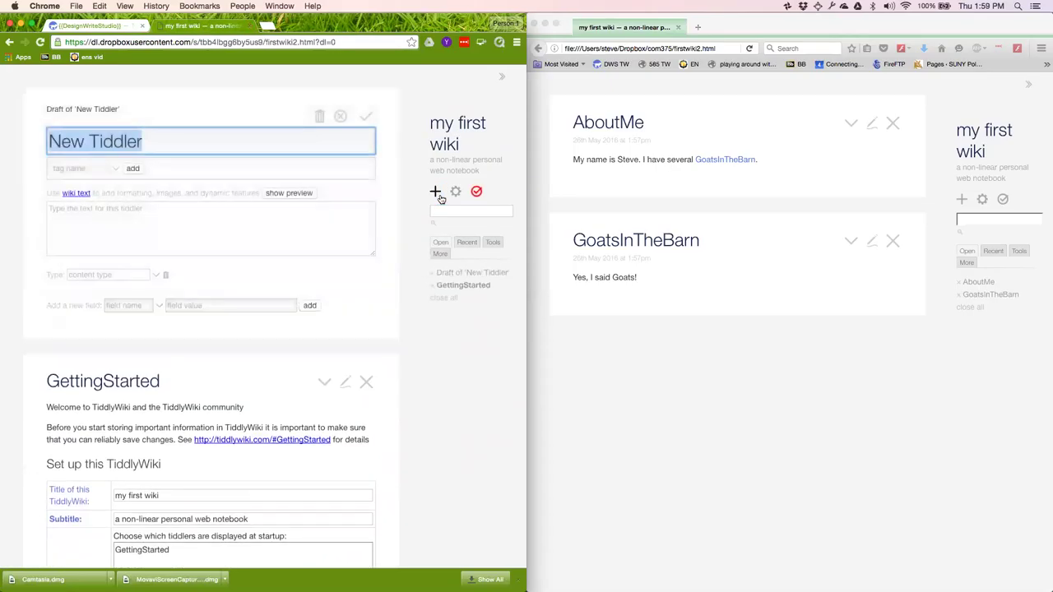
type("zxcvzcvzv")
left_click(366, 119)
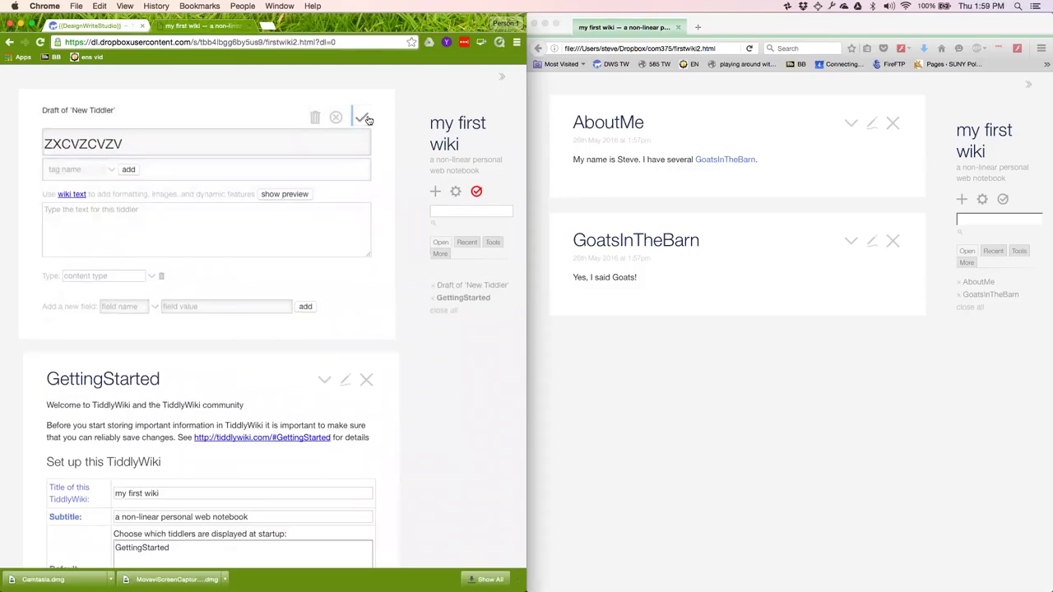
Close the wiki tab, leaving the page and discarding the unsaved tiddler.
left_click(250, 26)
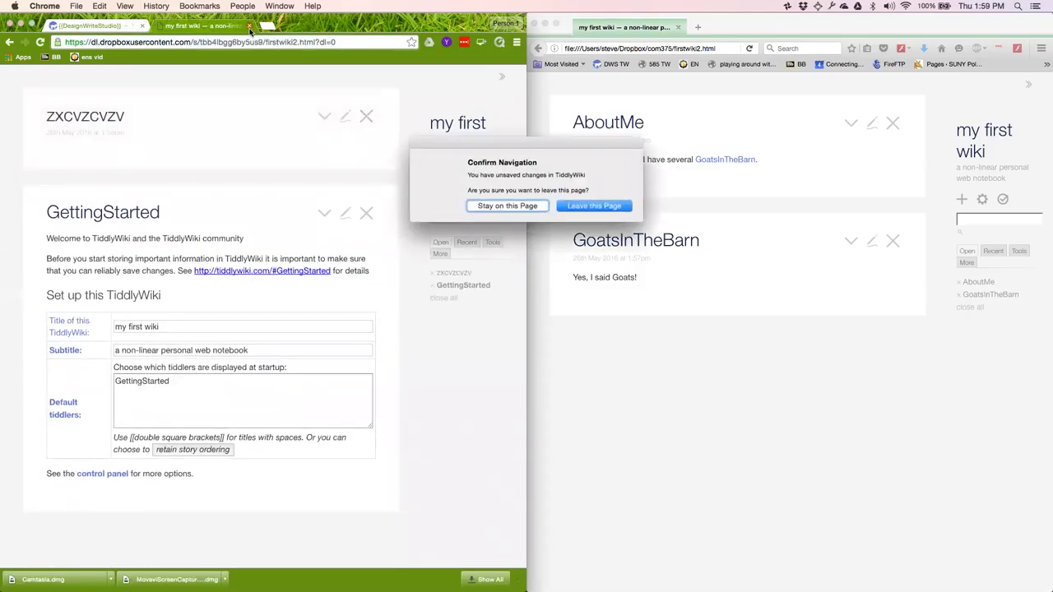
left_click(520, 206)
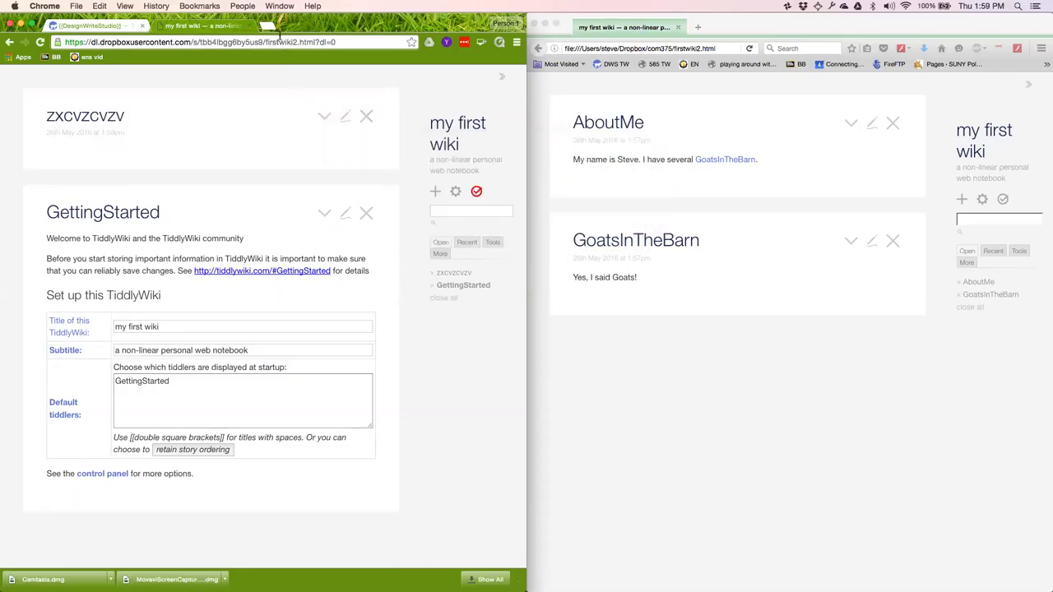
left_click(251, 27)
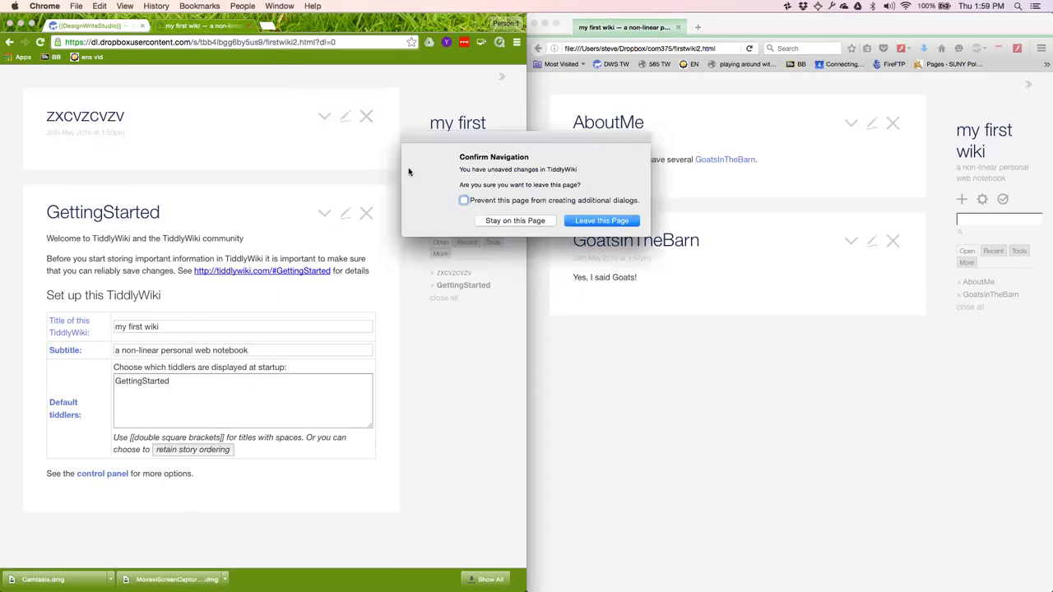
left_click(598, 221)
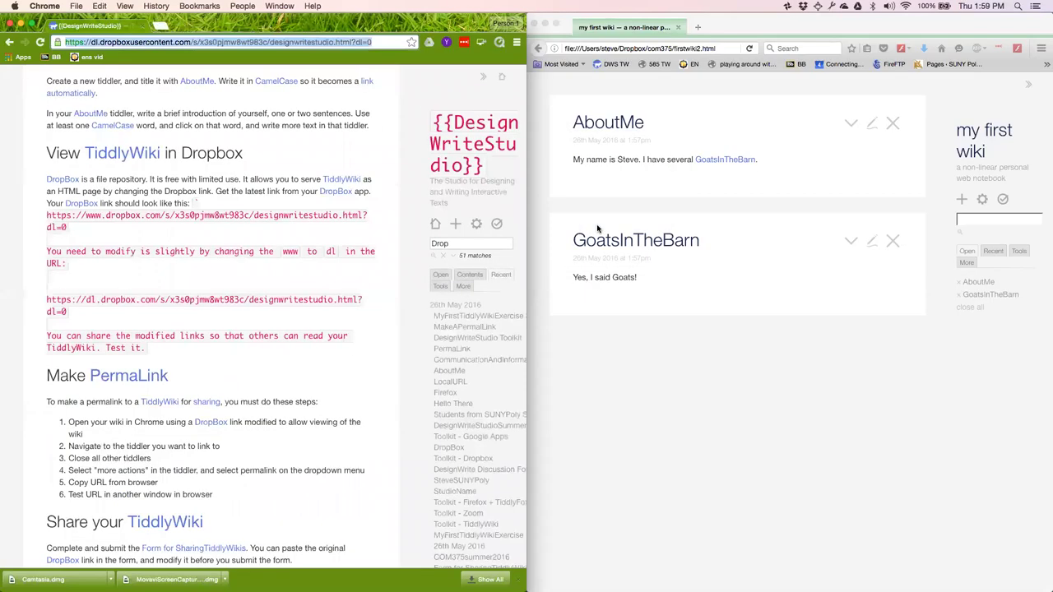
Reload the Dropbox wiki in a new tab, then scroll the DesignWriteStudio instructions to Make PermaLink.
key("super+t")
key("super+v")
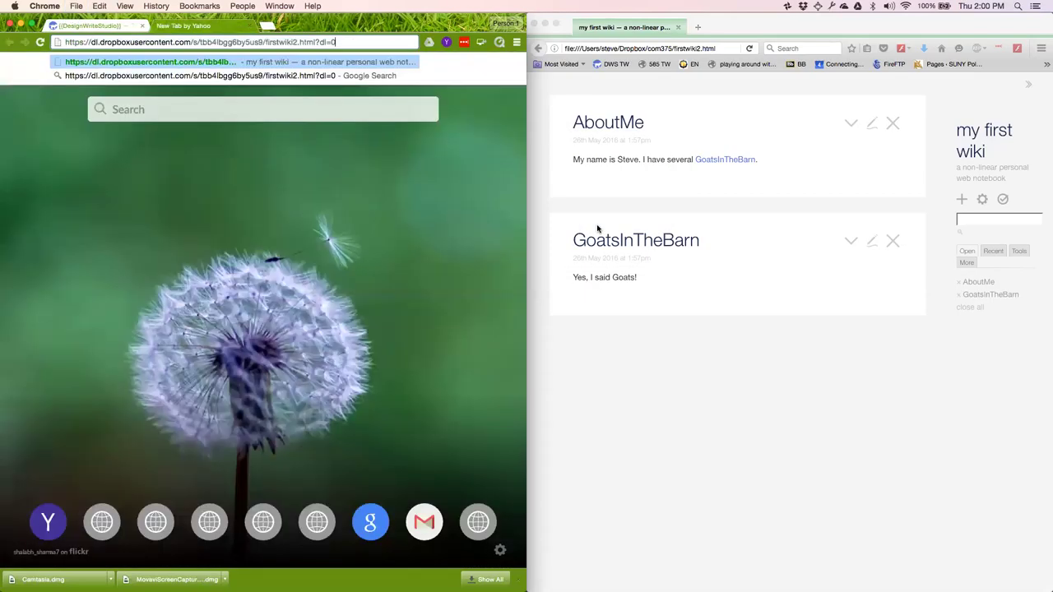
key("Return")
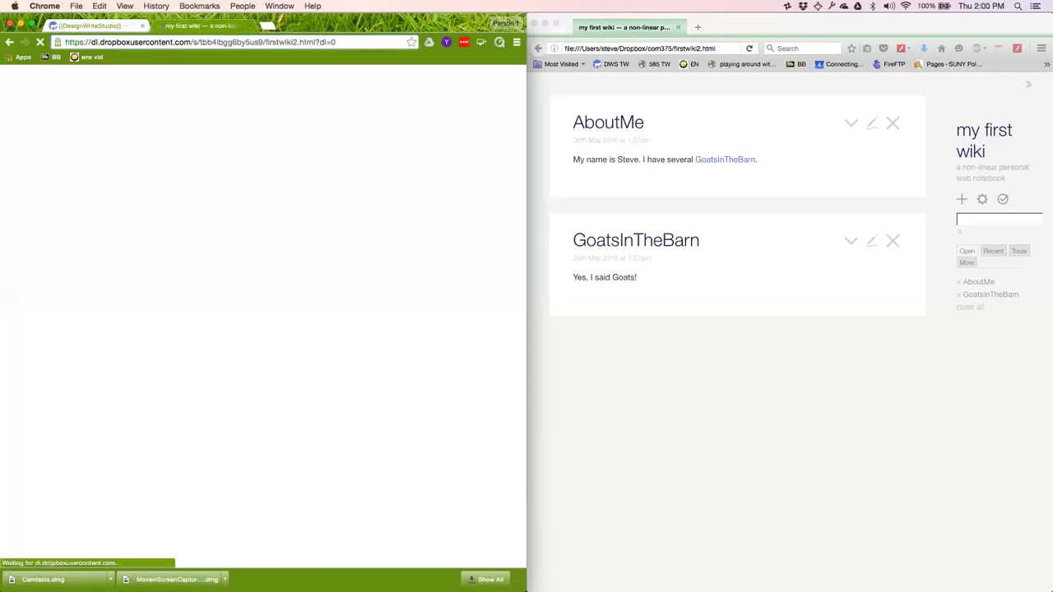
left_click(267, 45)
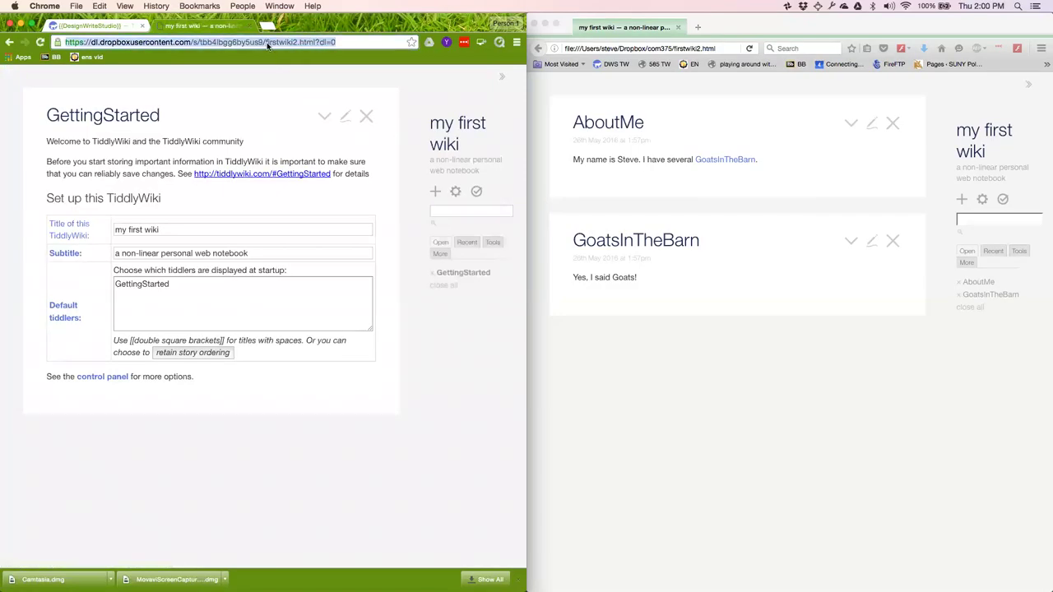
left_click(269, 116)
left_click(107, 31)
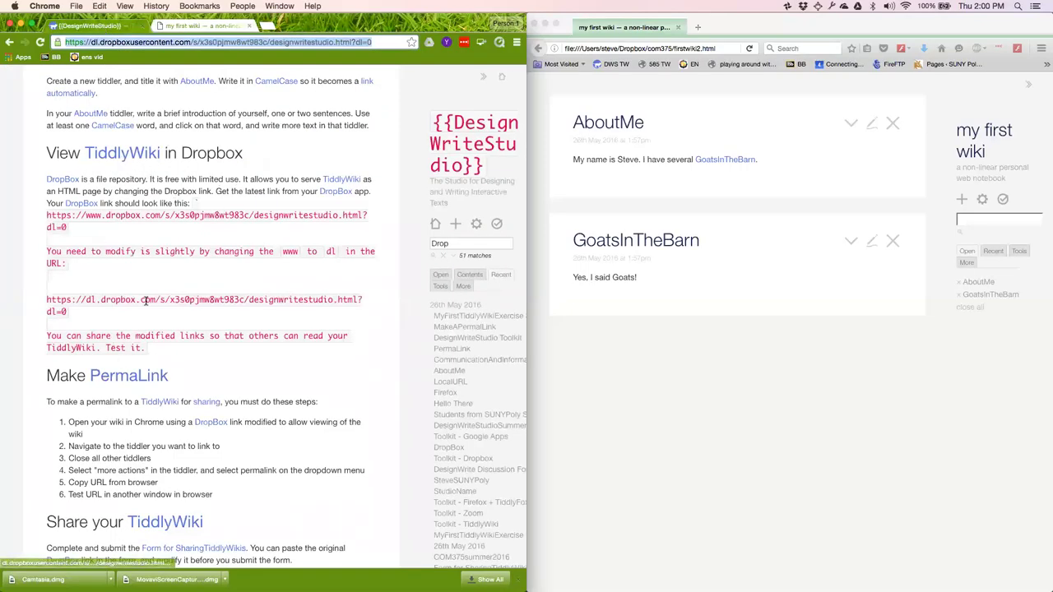
scroll(200, 362, "down", 5)
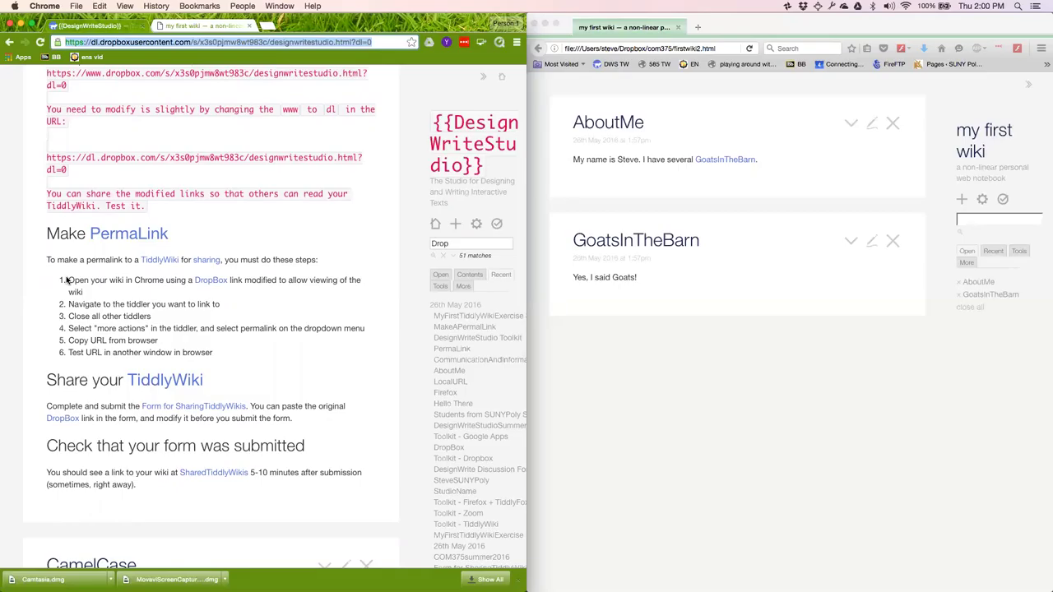
Open AboutMe from the recent list in my first wiki and close all other tiddlers.
left_click(219, 27)
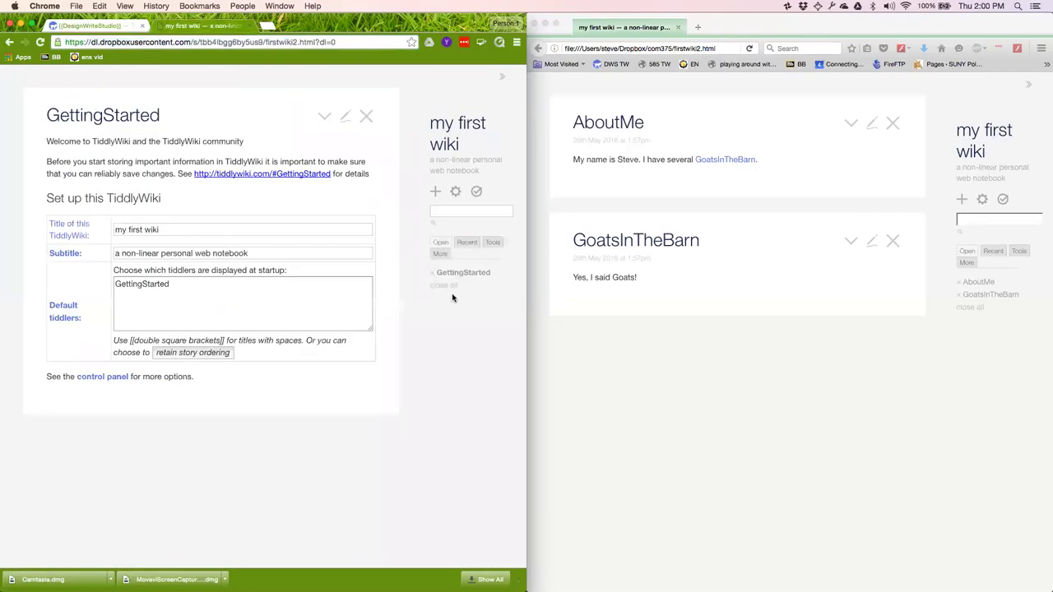
left_click(466, 242)
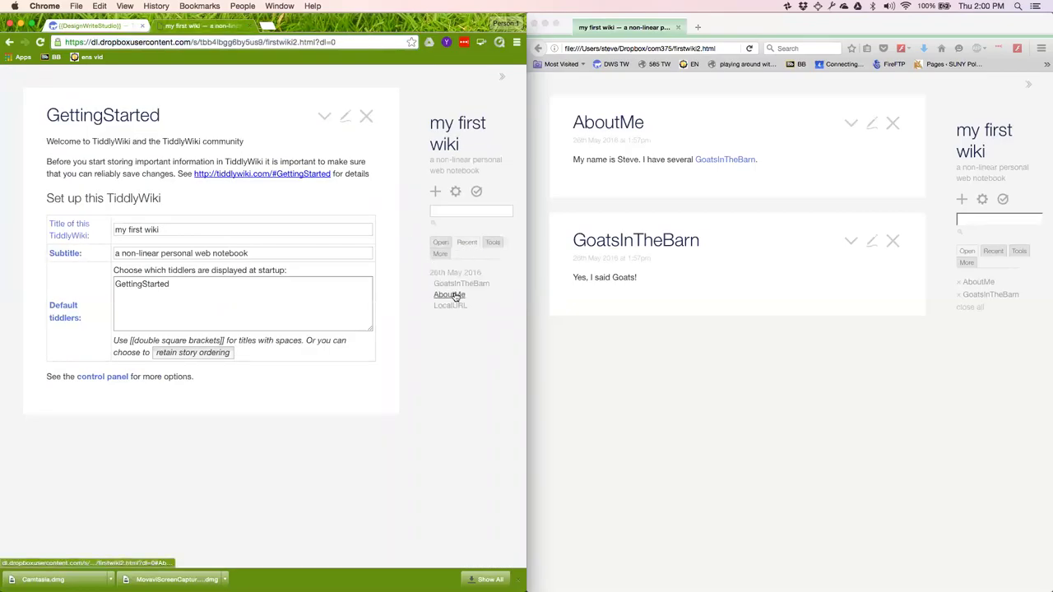
left_click(455, 294)
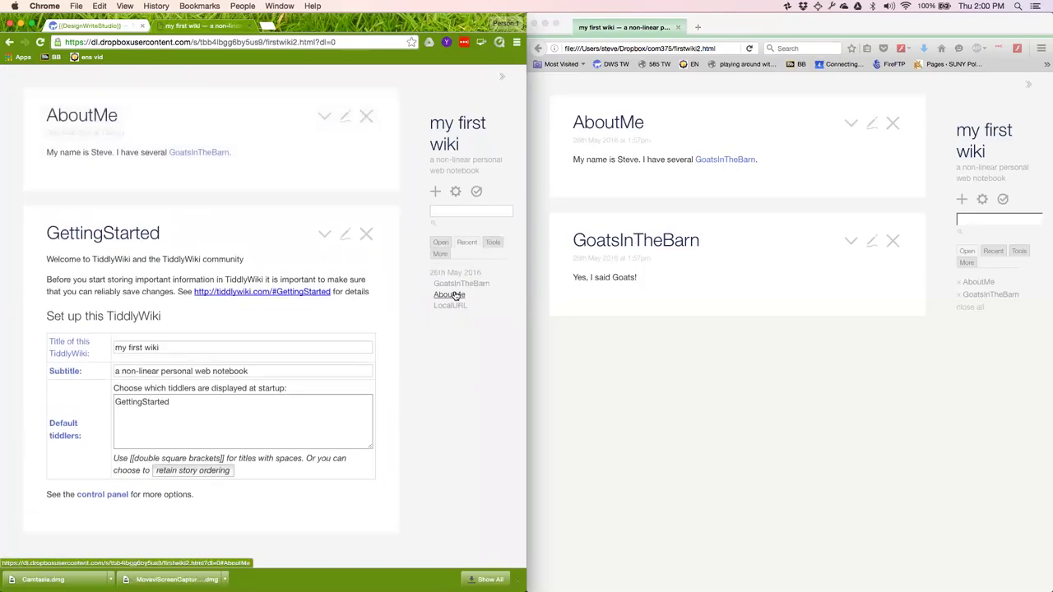
left_click(325, 119)
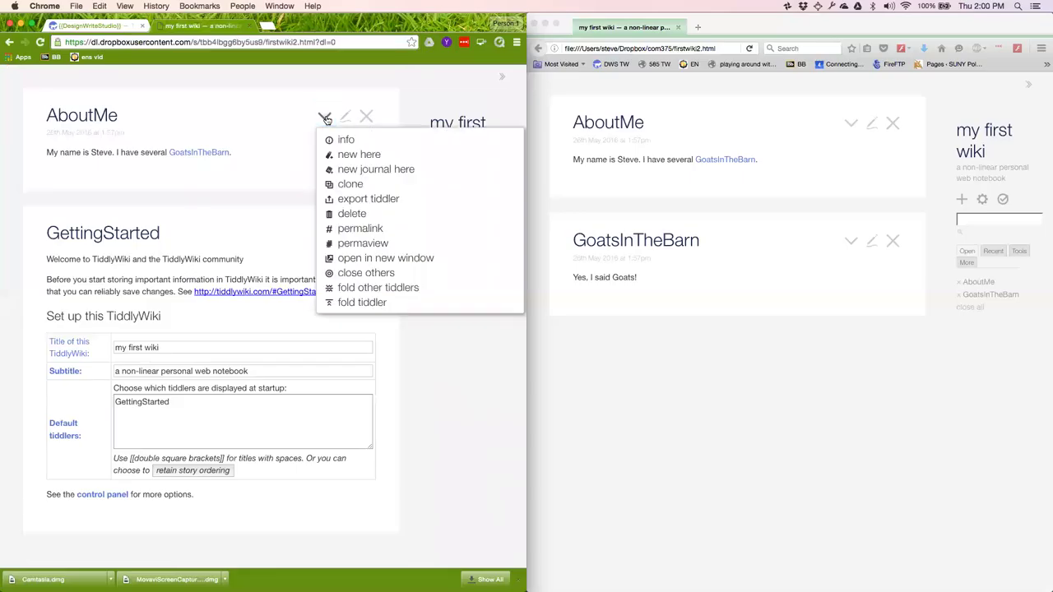
left_click(353, 274)
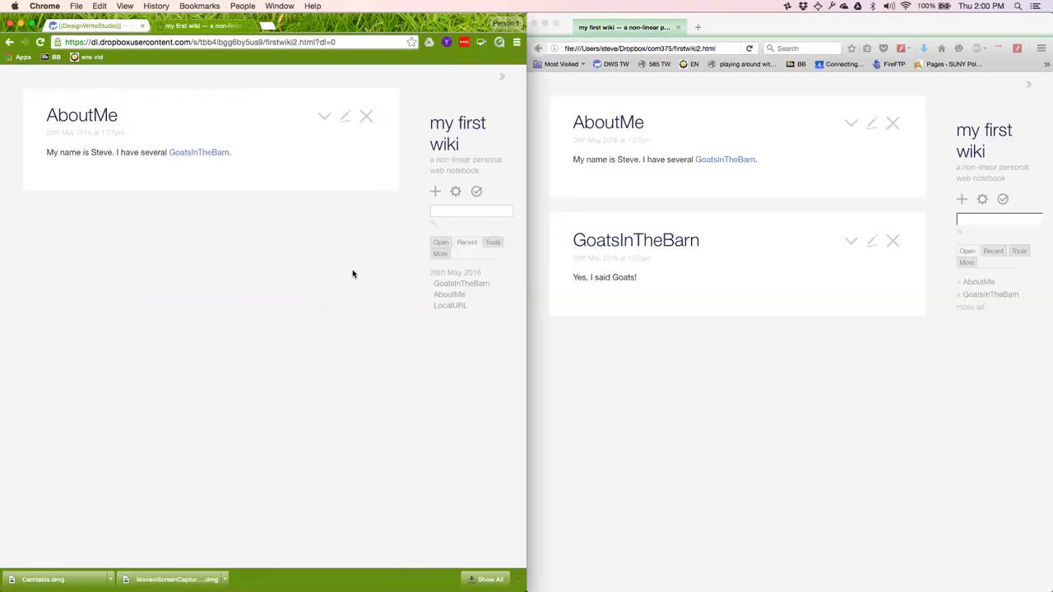
Make the address an AboutMe permalink and select it for copying.
left_click(324, 118)
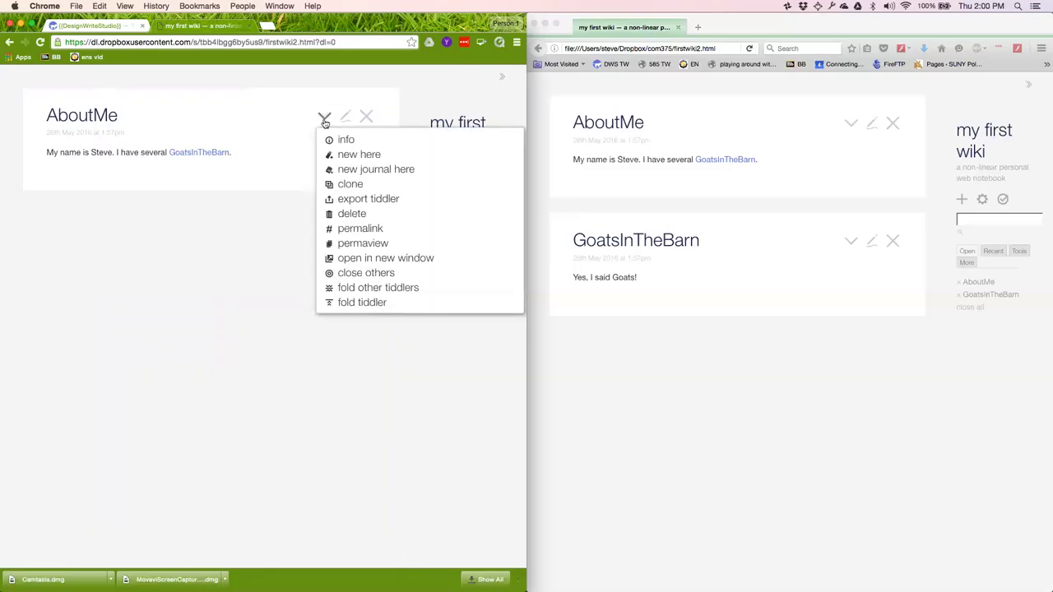
left_click(350, 230)
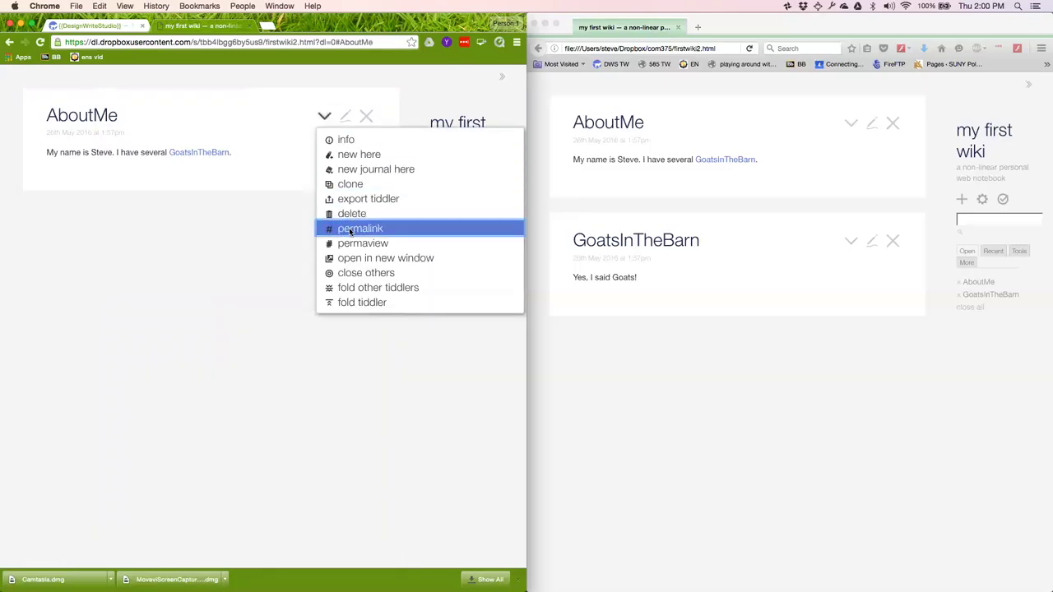
left_click(382, 42)
key("super+c")
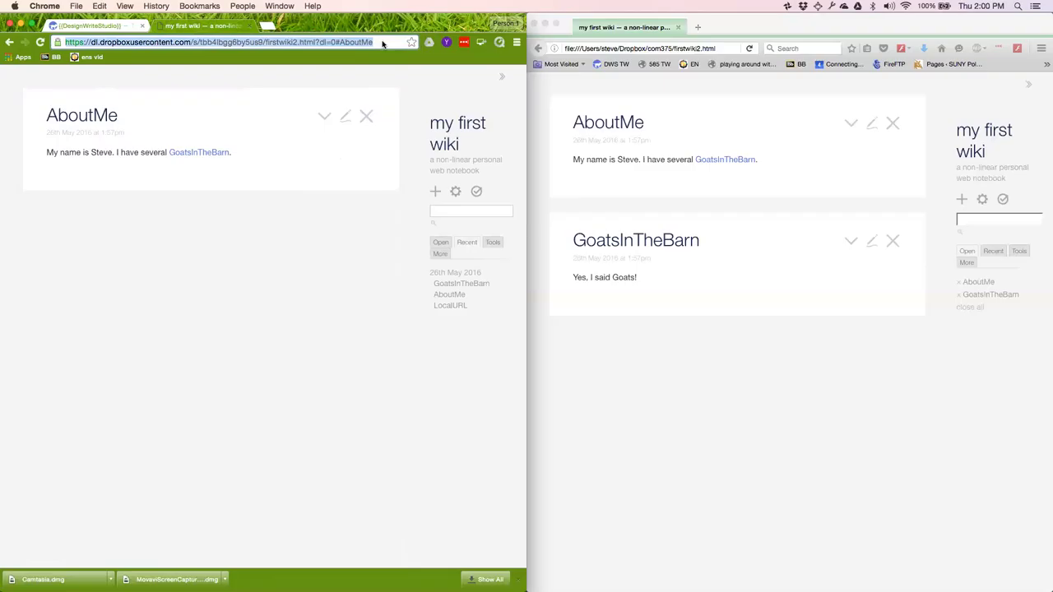
Load the copied #AboutMe permalink in a new tab, then return to the DesignWriteStudio instructions.
left_click(98, 28)
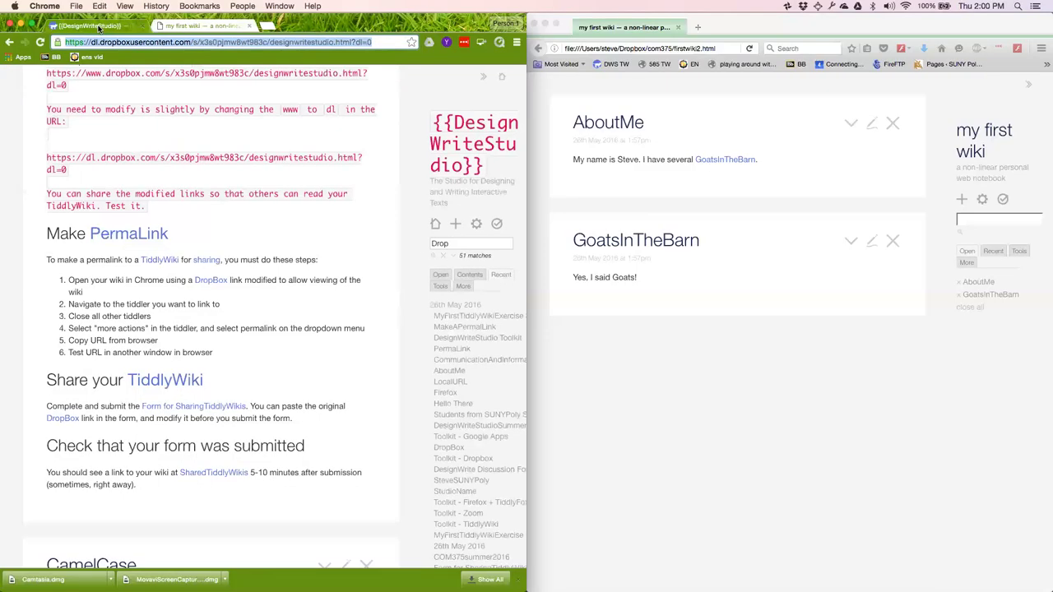
scroll(294, 255, "down", 3)
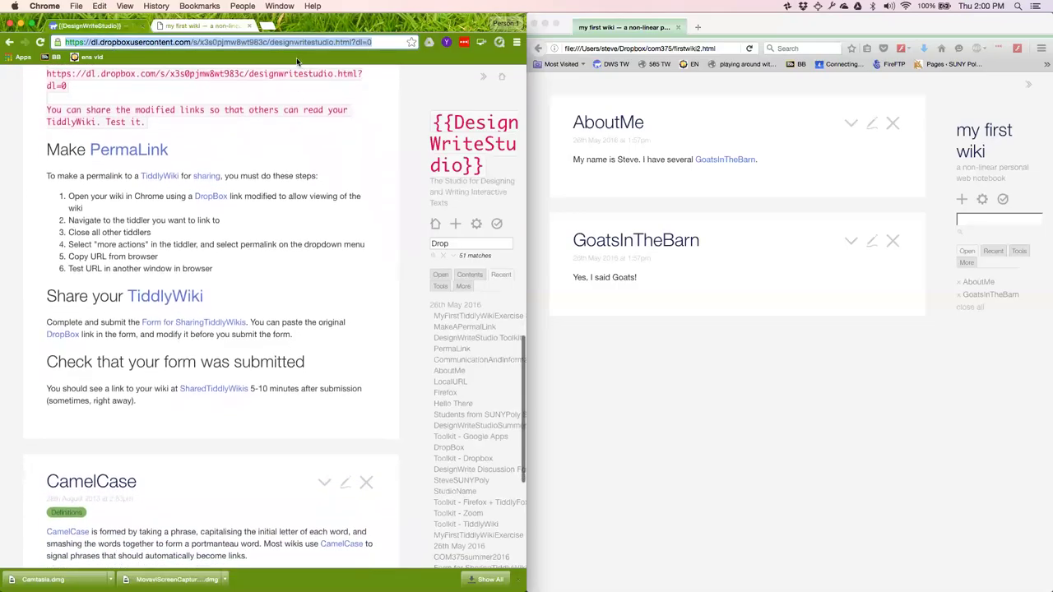
left_click(241, 43)
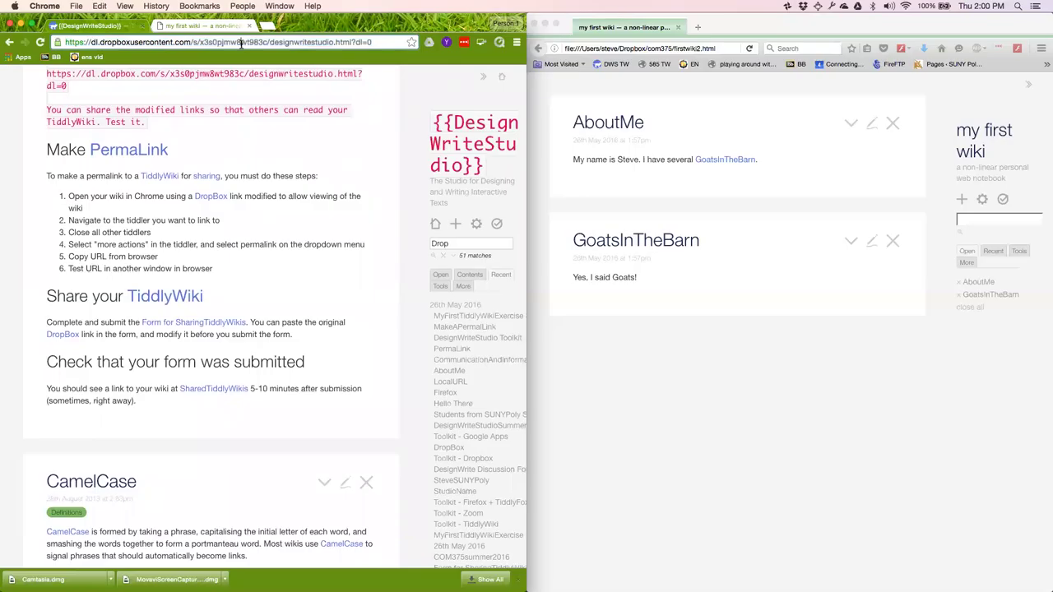
key("super+t")
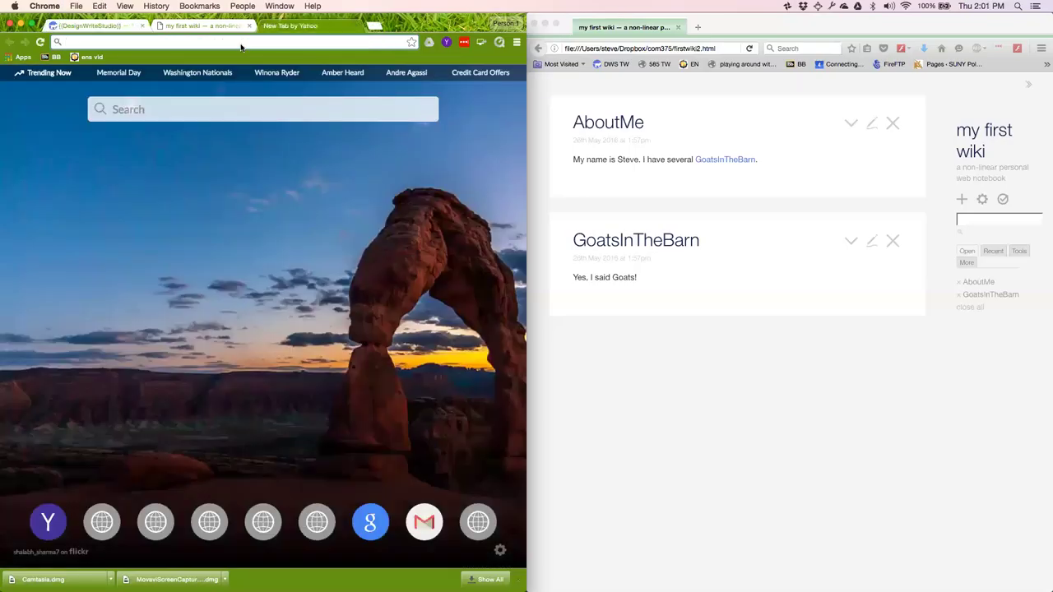
key("super+v")
key("Return")
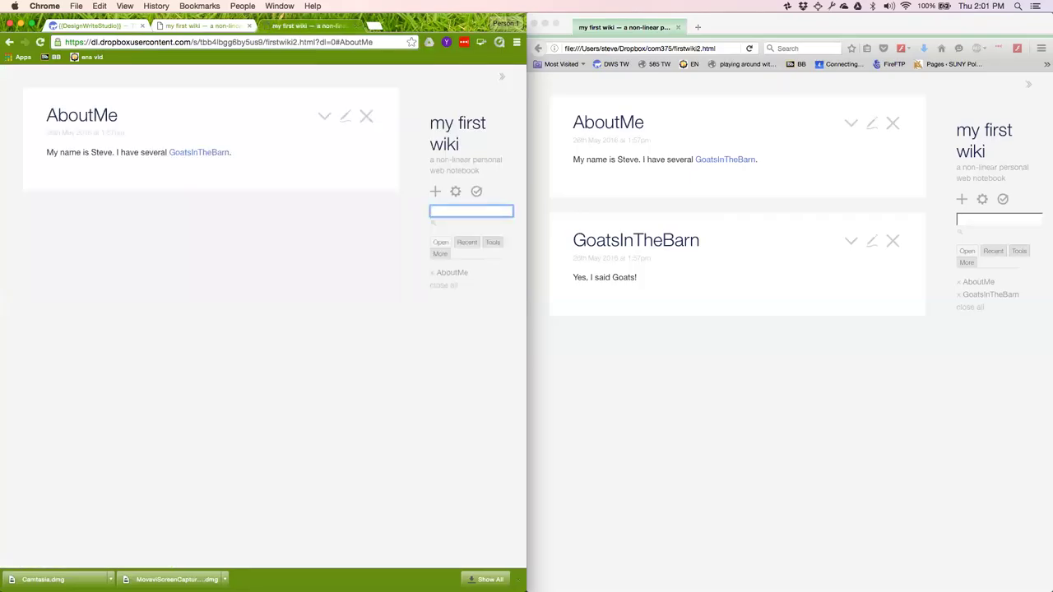
left_click(93, 26)
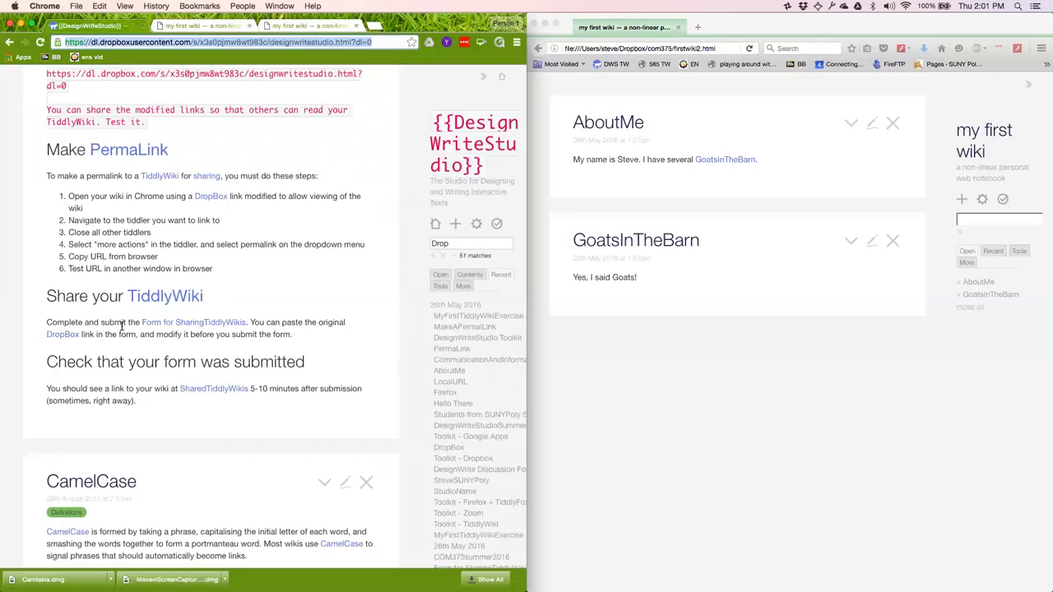
Open the SharingTiddlyWikis form, paste the AboutMe permalink, and enter the member's name.
left_click(176, 327)
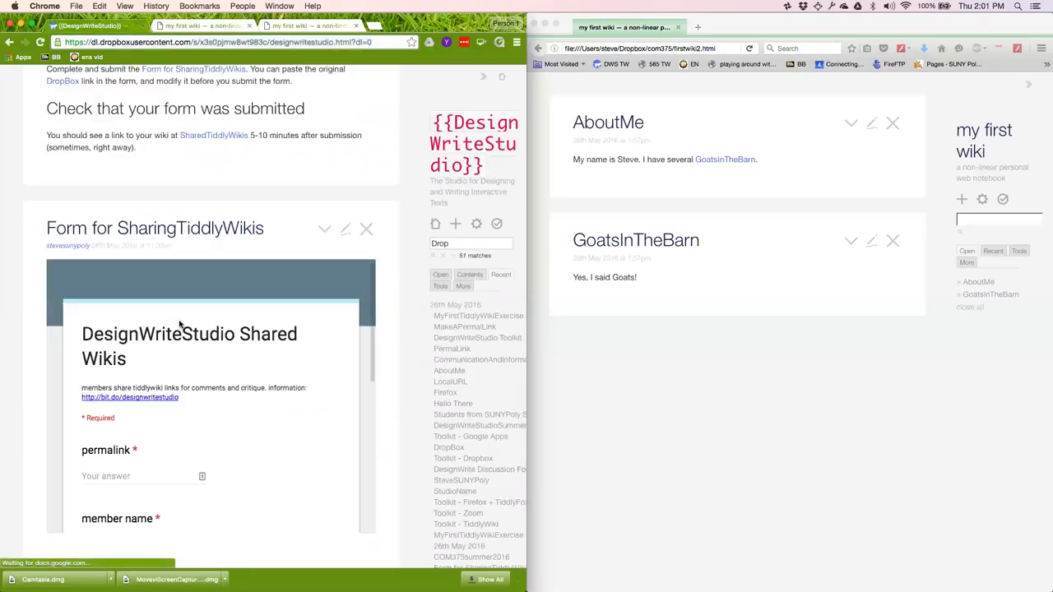
scroll(129, 400, "down", 2)
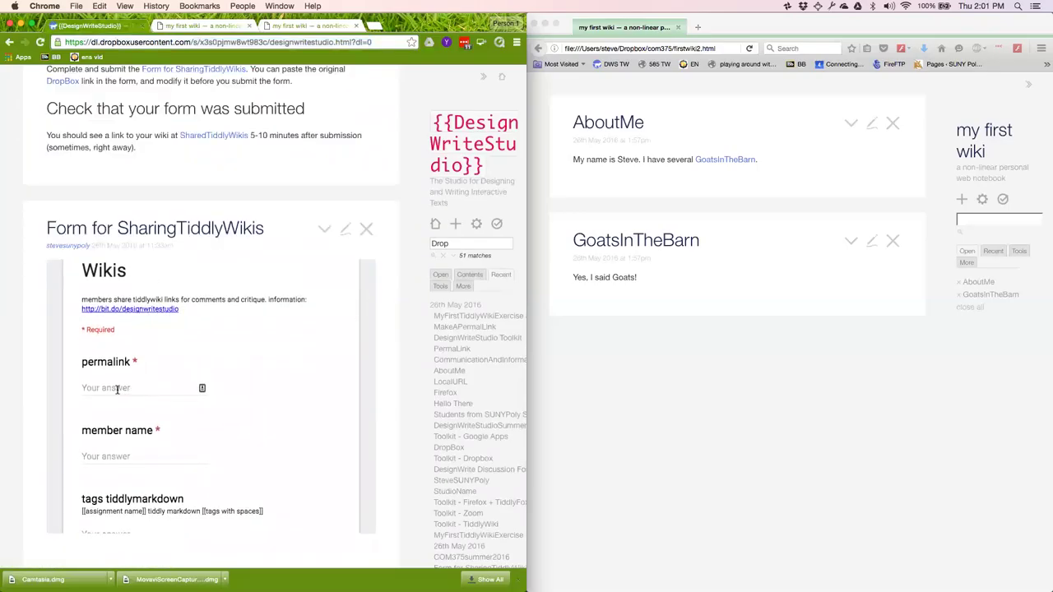
left_click(117, 388)
key("super+v")
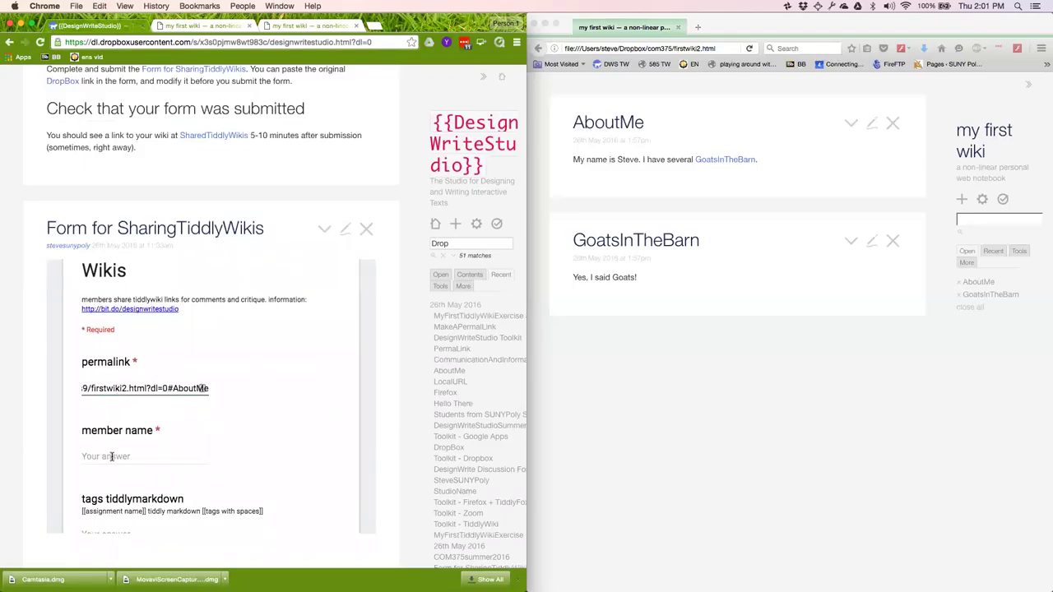
left_click(112, 458)
type("Steve")
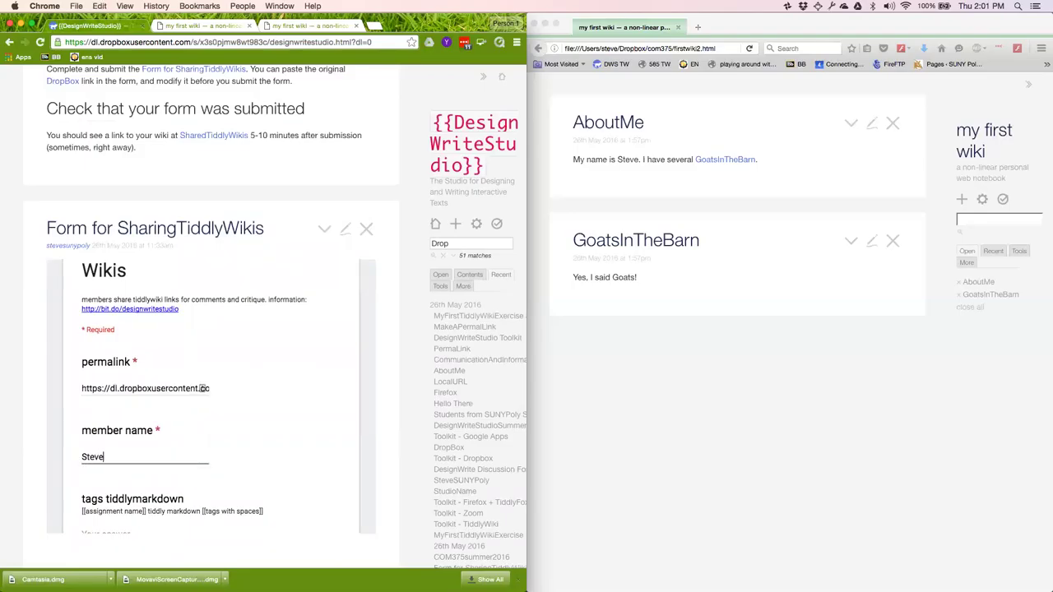
type(" Schneider")
Tag it MyFirstWiki, comment 'Thisiis my third attempt at doing this exercise!', and submit.
scroll(112, 474, "down", 1)
scroll(112, 474, "down", 3)
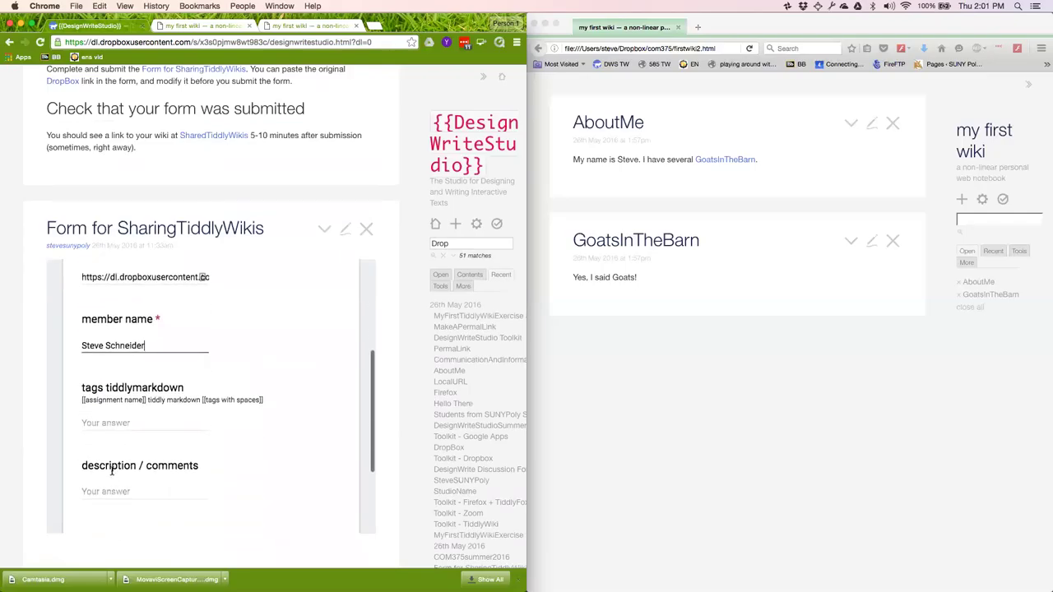
left_click(110, 422)
type("MyFi")
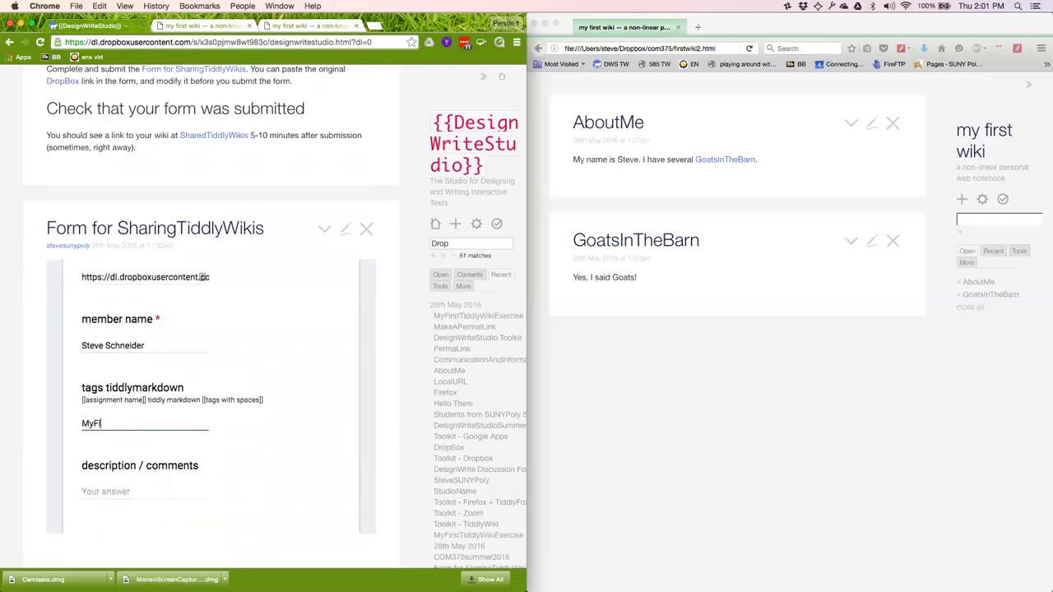
type("rstWiki")
left_click(107, 491)
type("Thisi")
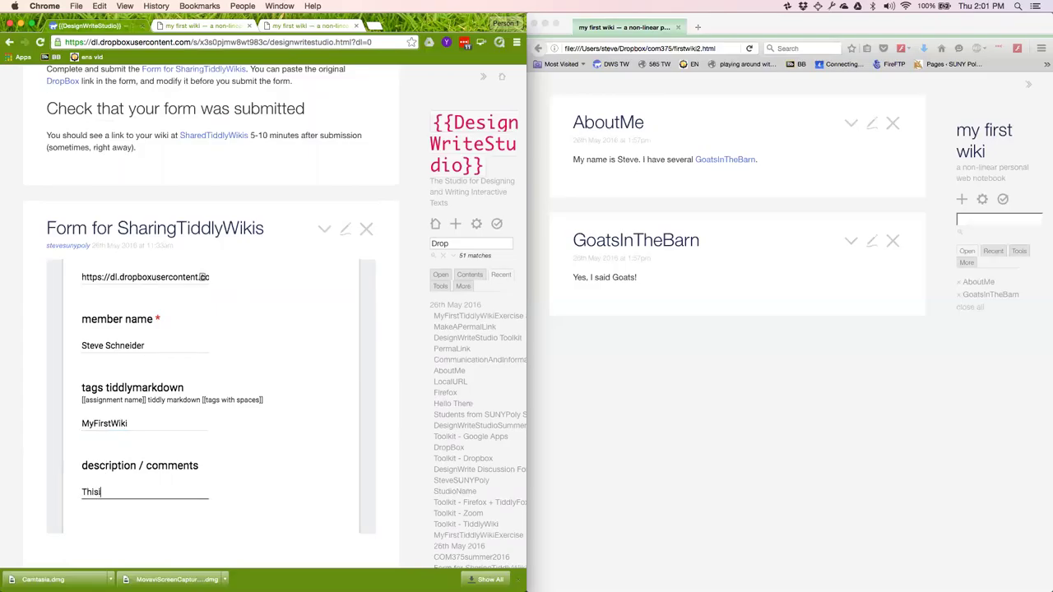
type("is my third at")
type("tempt at doing")
type(" this exerc")
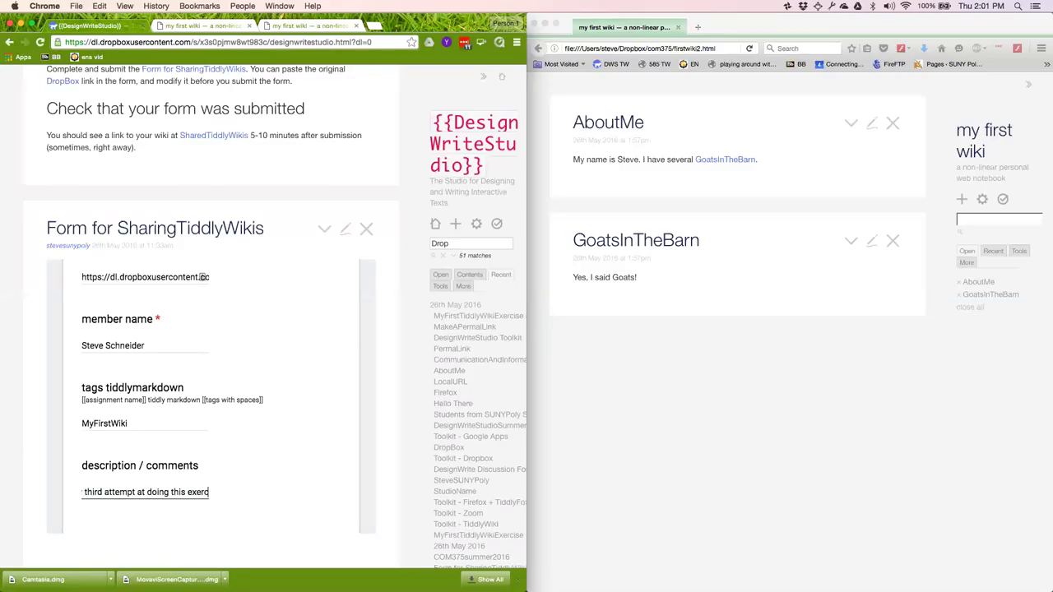
type("ise!")
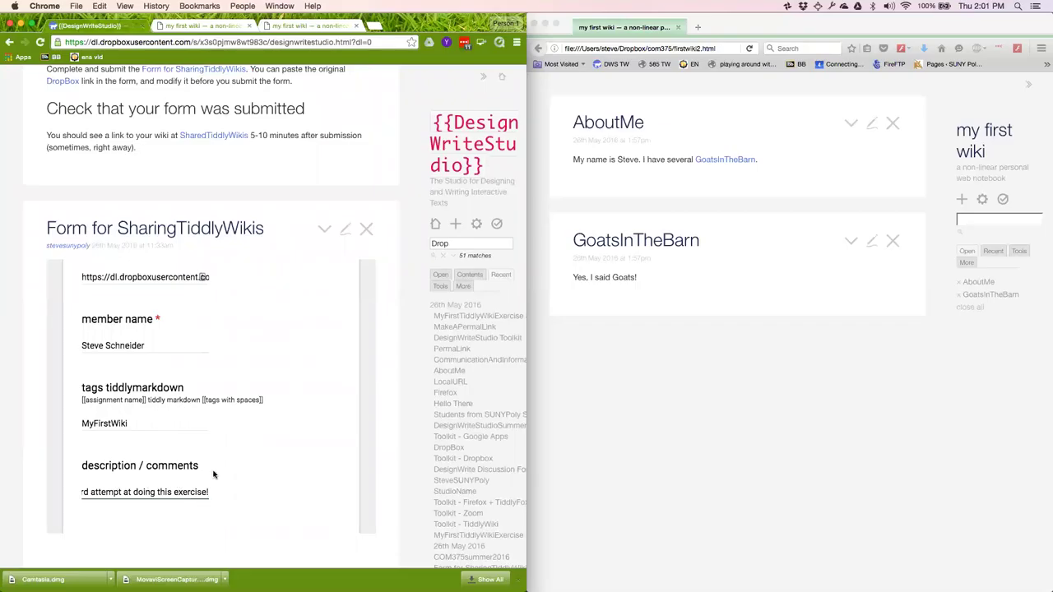
scroll(221, 458, "down", 3)
left_click(109, 433)
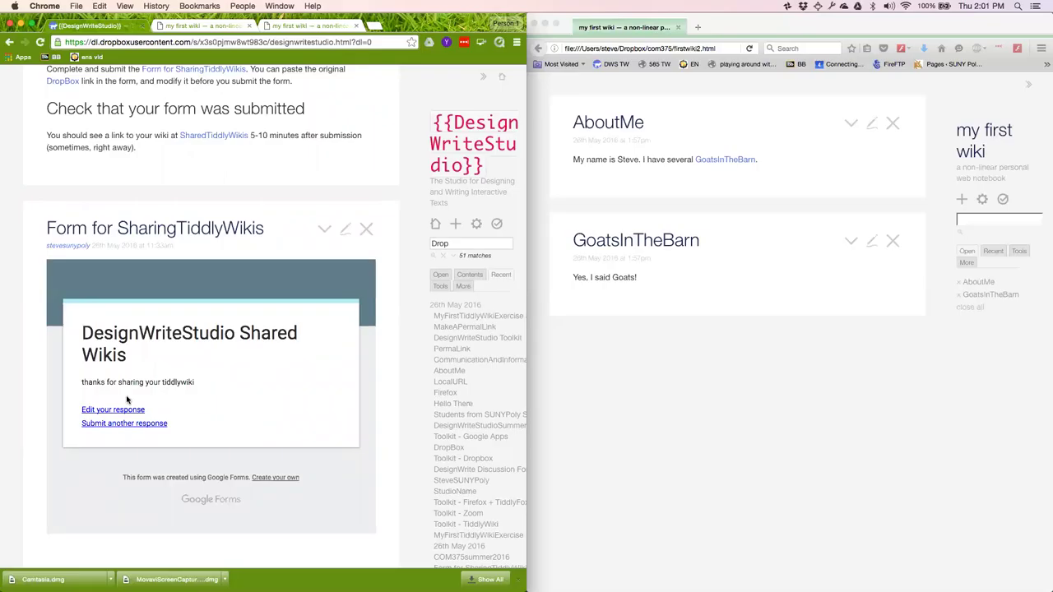
scroll(127, 399, "up", 2)
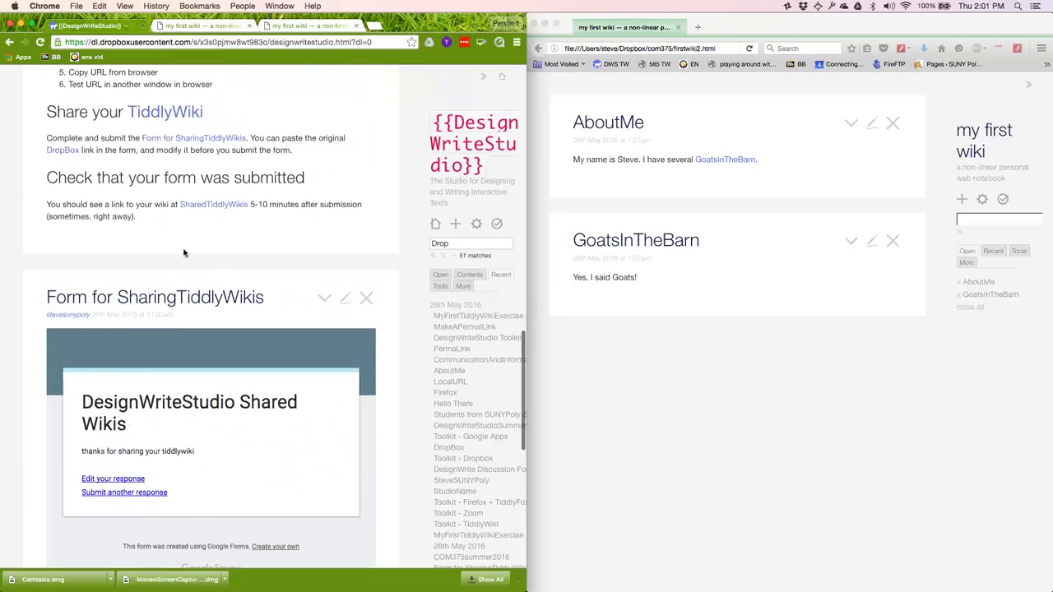
Open the SharedTiddlyWikis table and try the second and first rows' links, returning each time.
left_click(223, 205)
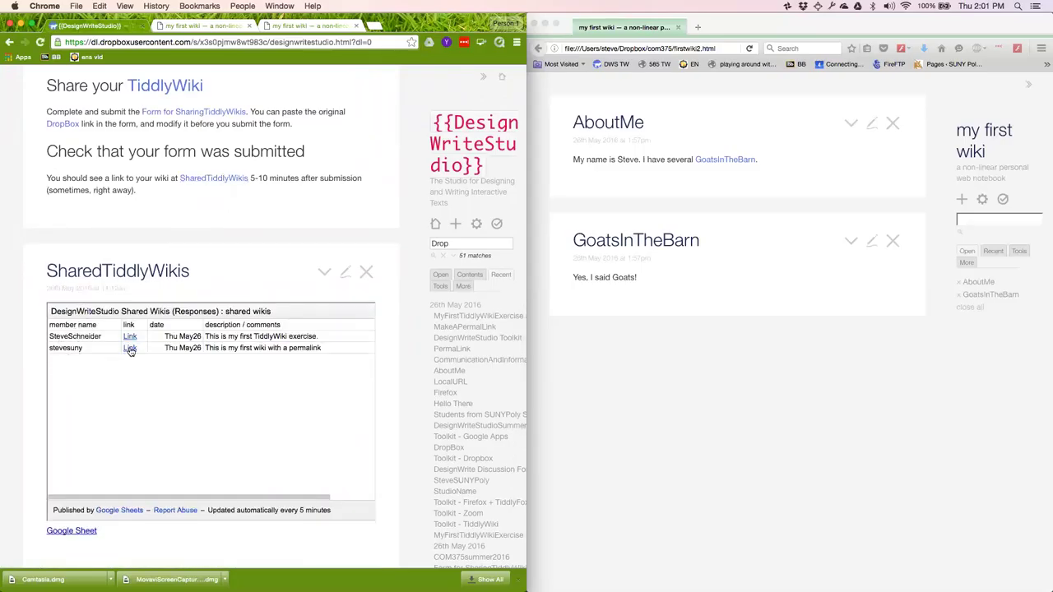
left_click(130, 349)
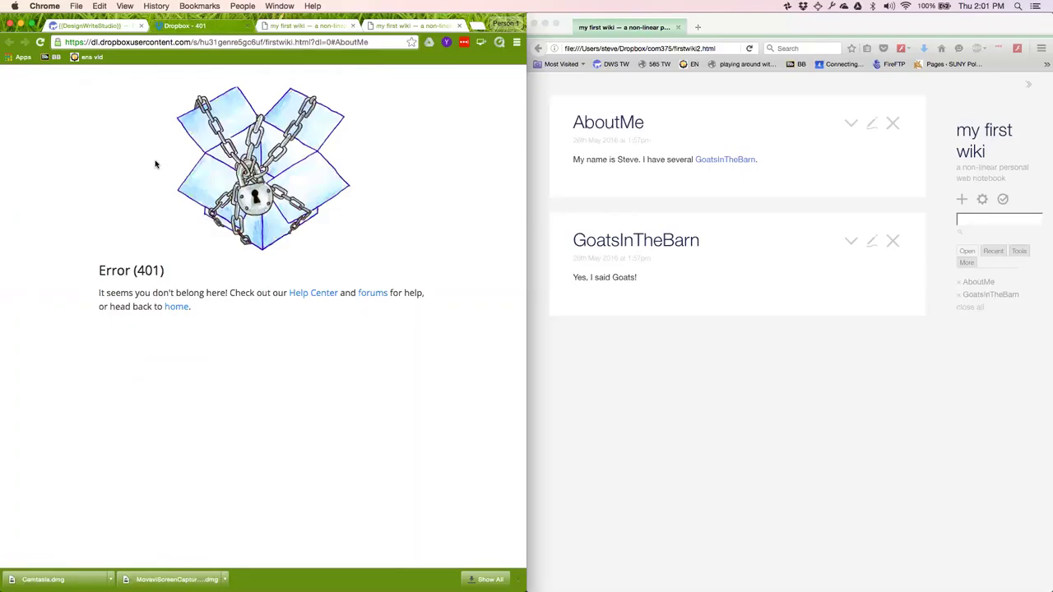
left_click(104, 27)
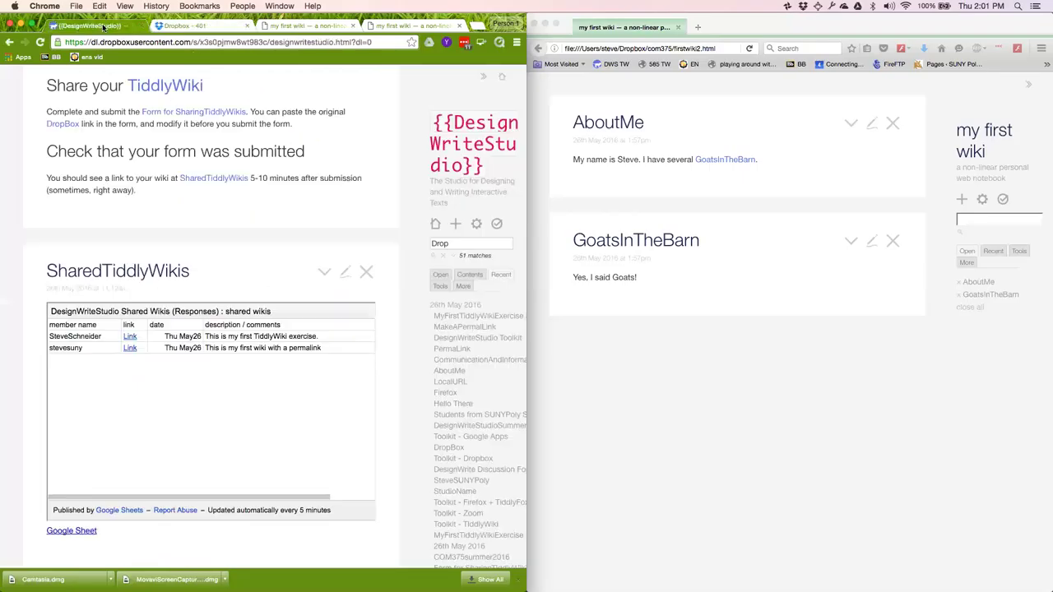
left_click(130, 339)
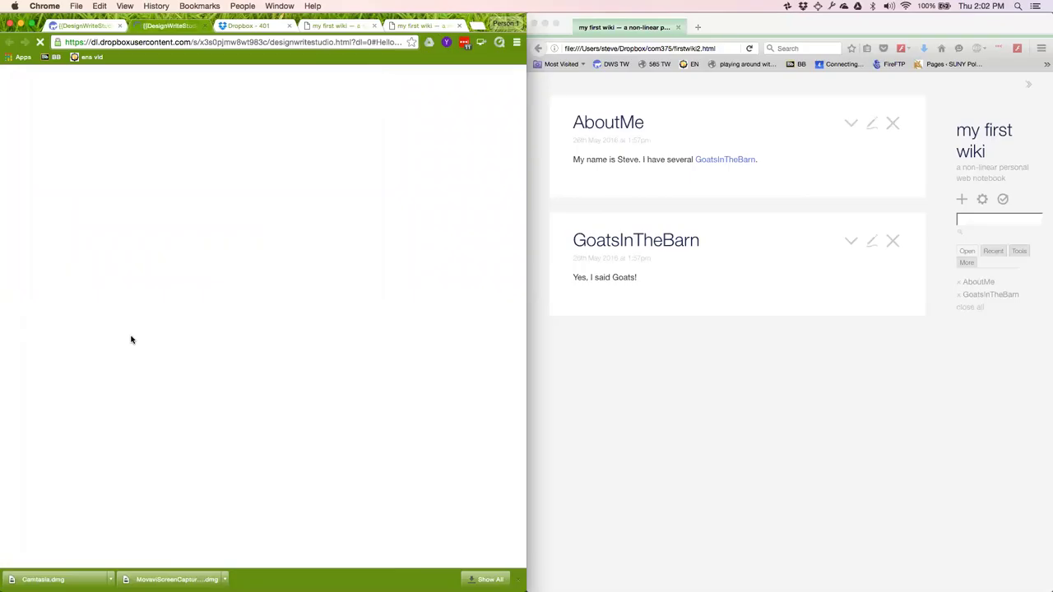
left_click(95, 26)
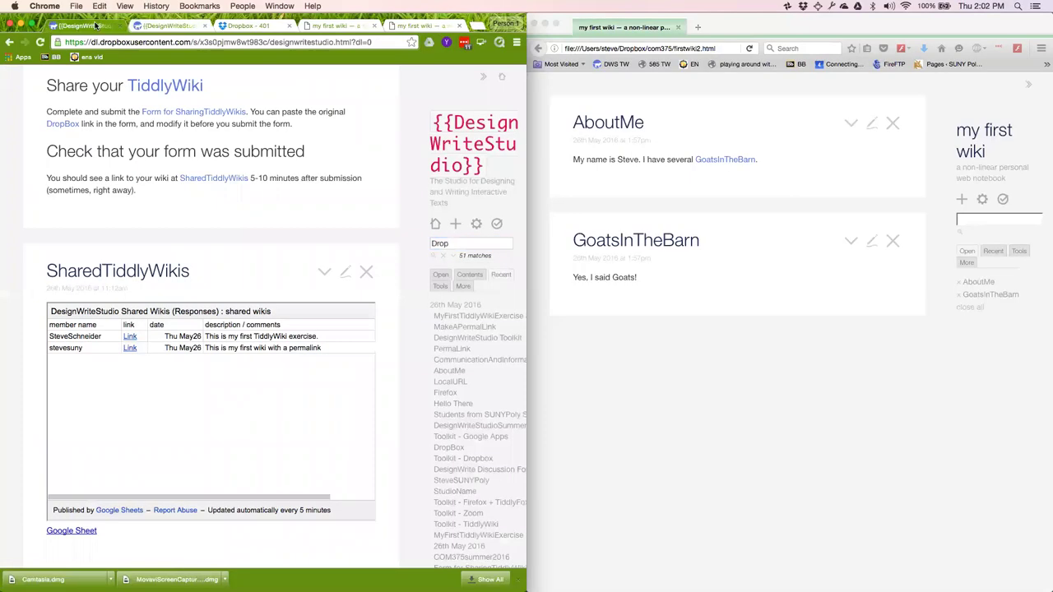